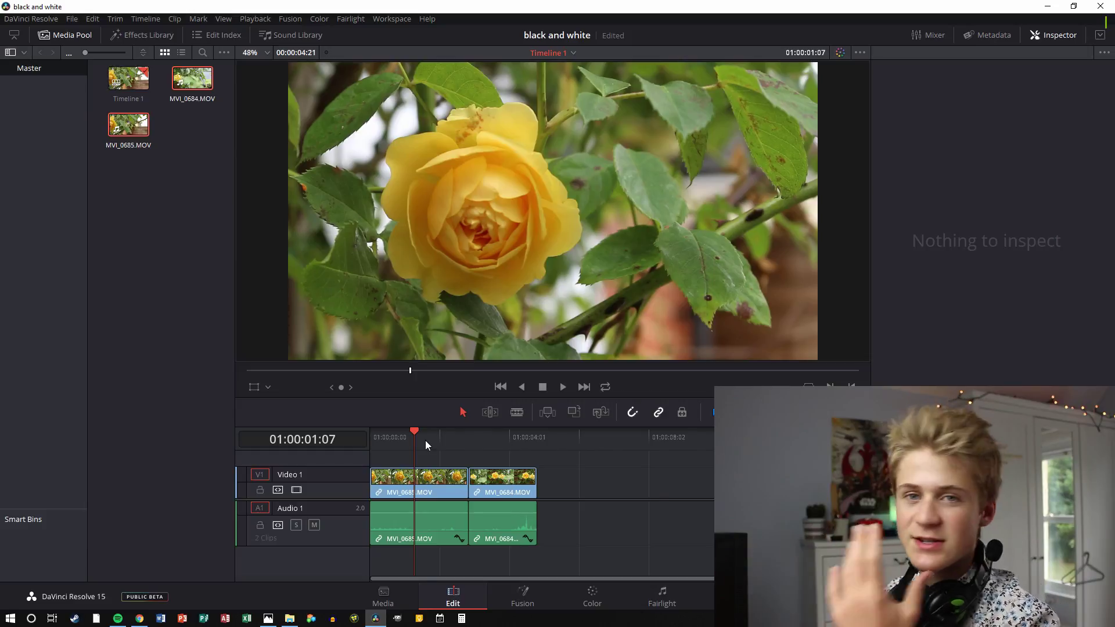
Step: Open the first rose clip, MVI_0685.MOV, for colour grading on the Color page
click(439, 487)
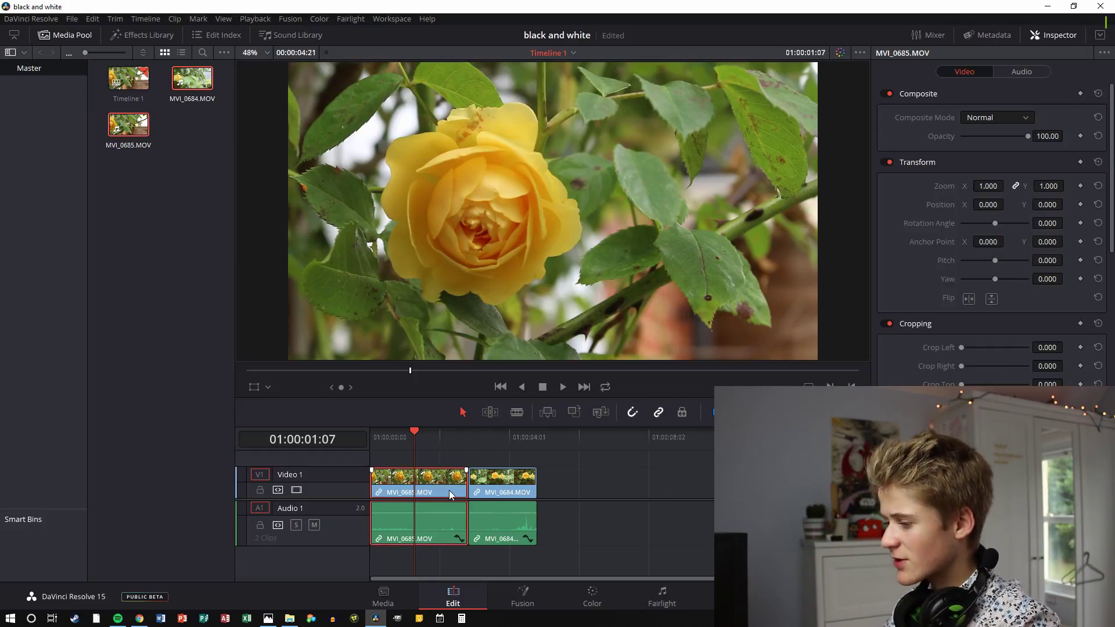
click(583, 601)
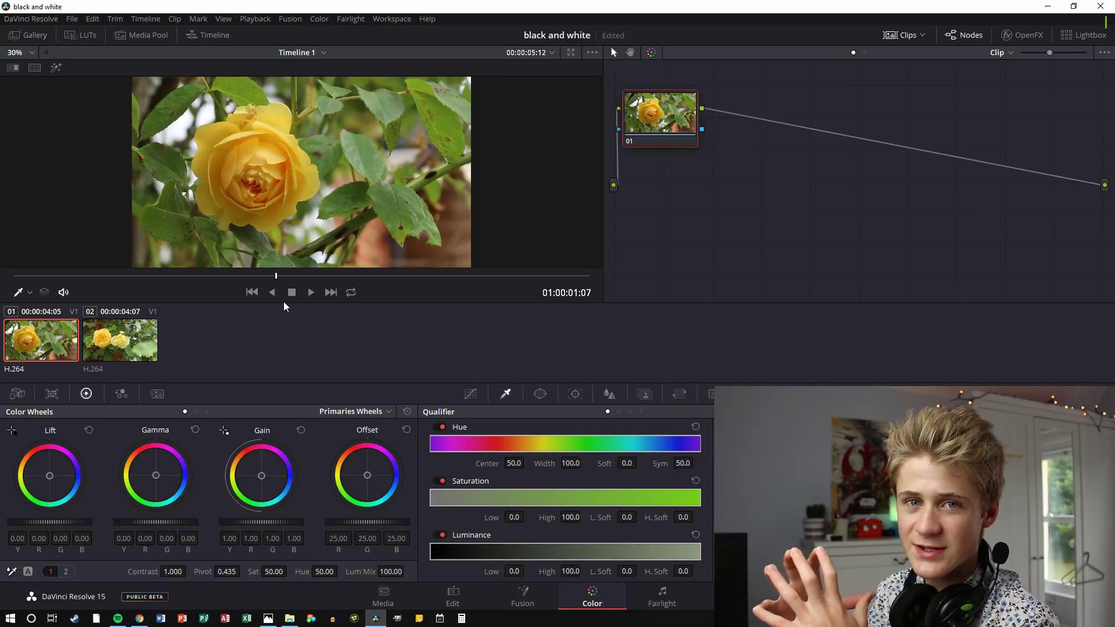
Step: Try desaturating the whole clip by setting its saturation to 0, and undo the change
click(279, 572)
key(BackSpace)
text(0)
key(Return)
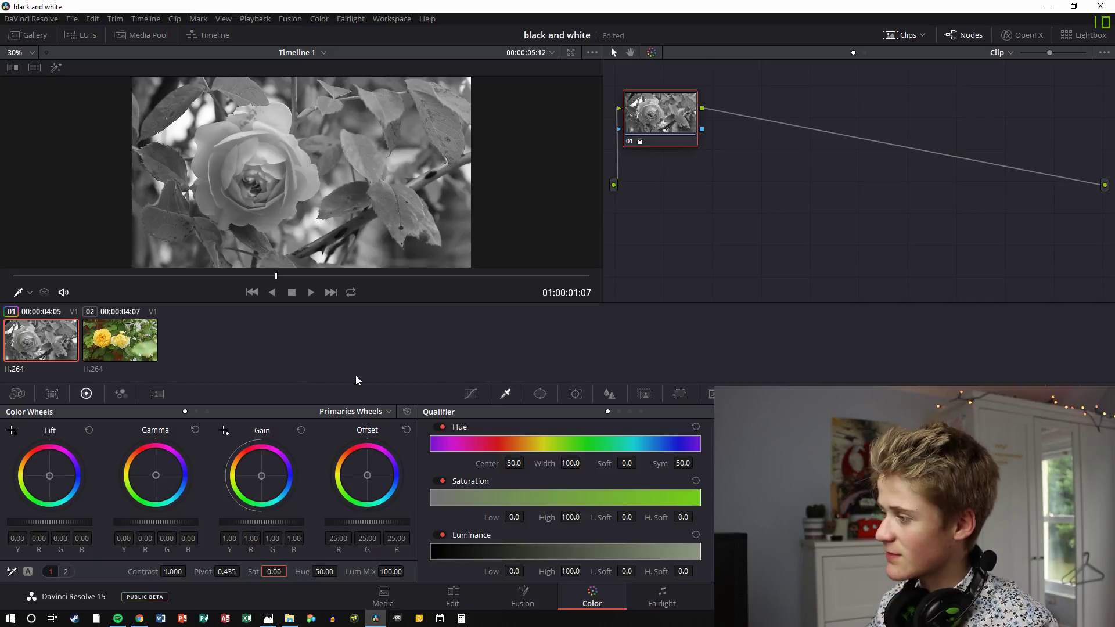
key(ctrl+z)
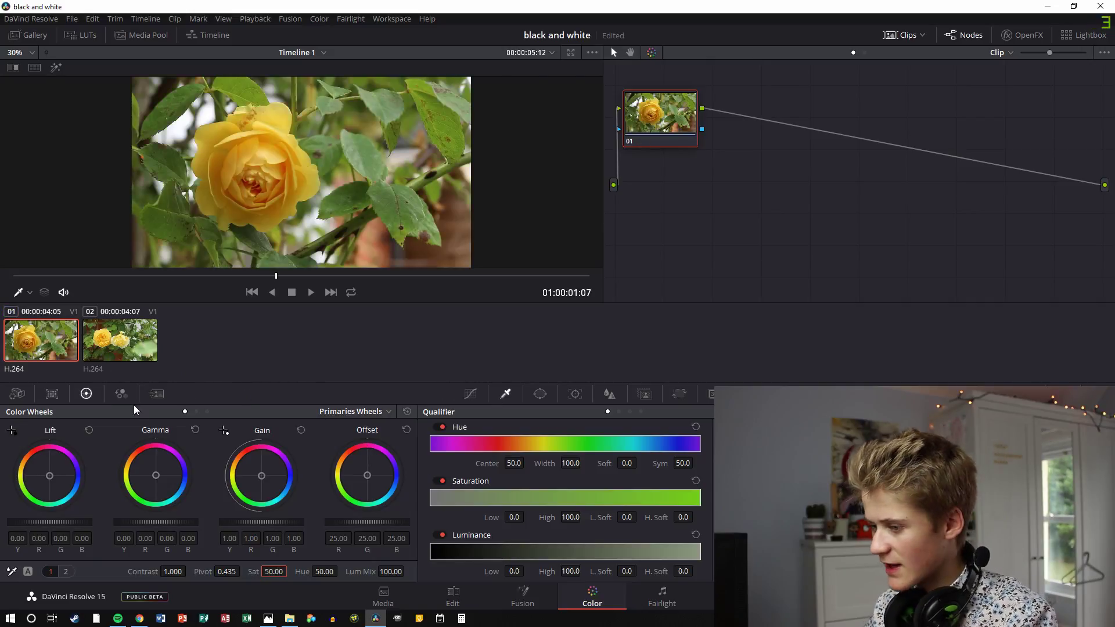
Step: Make the clip monochrome with the RGB Mixer and set its channels to about red 0.03, green 0.56 and blue 0.00
click(121, 394)
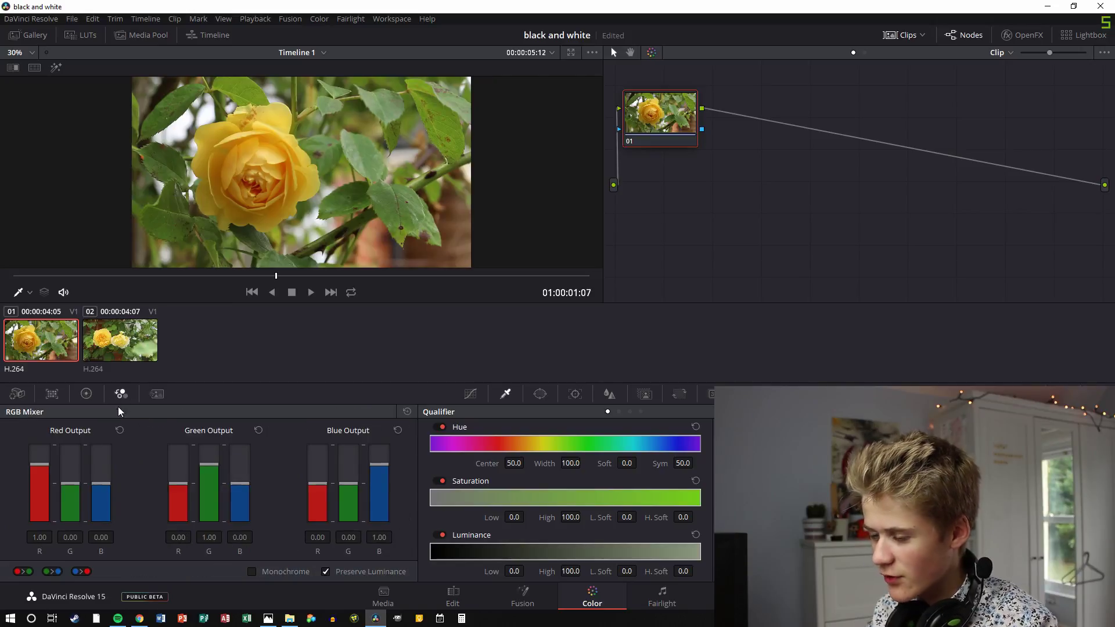
click(251, 572)
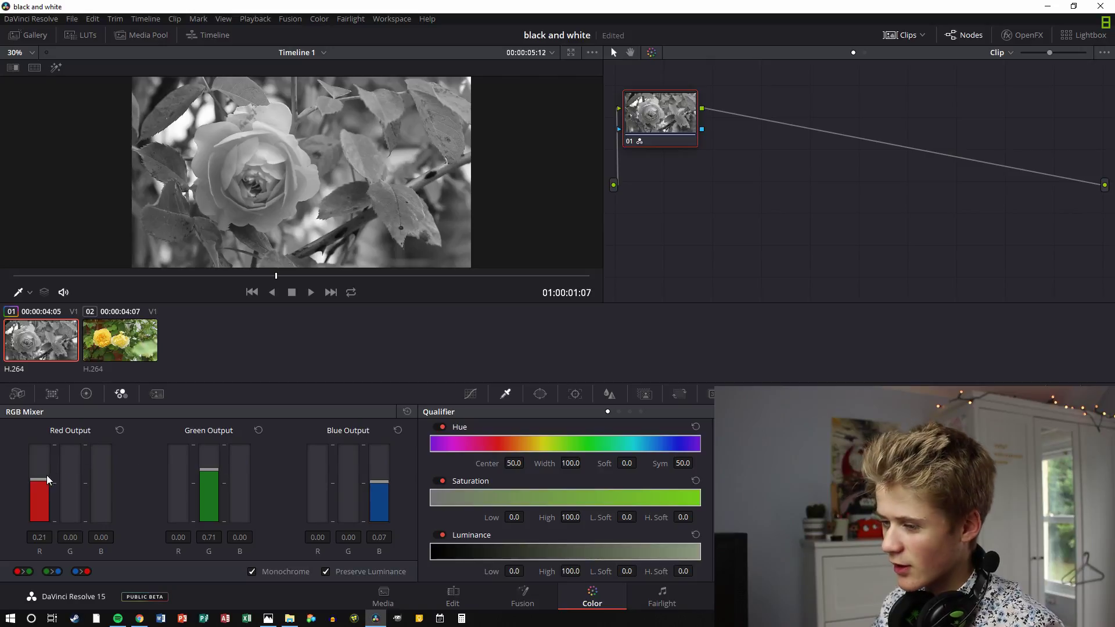
mouse_move(42, 483)
mouse_down()
mouse_move(42, 465)
mouse_move(39, 474)
mouse_up()
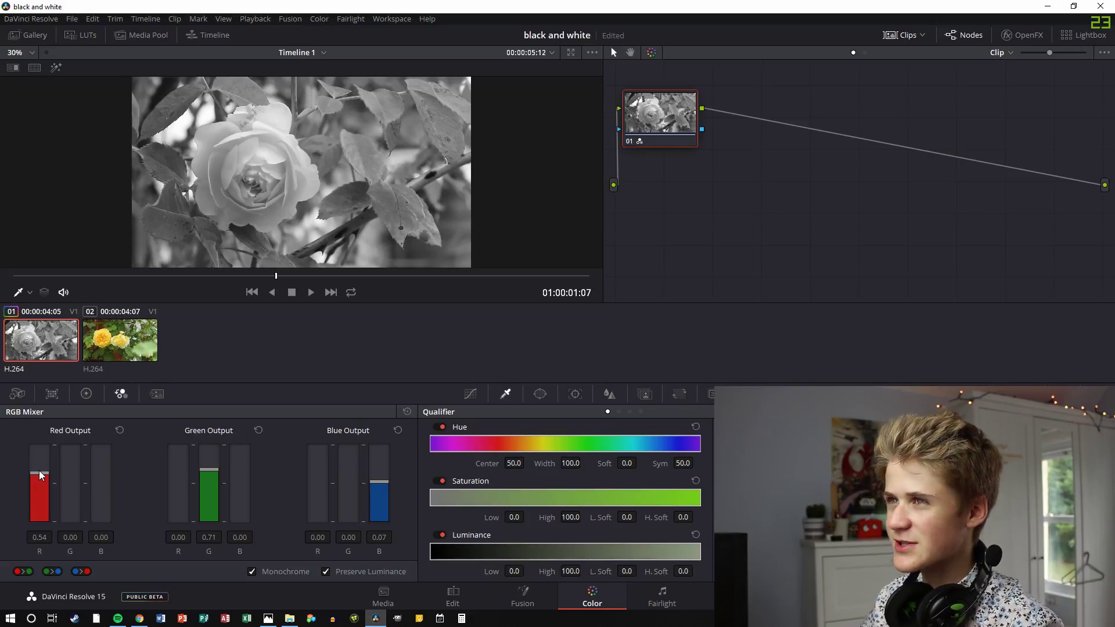
drag(40, 475, 88, 481)
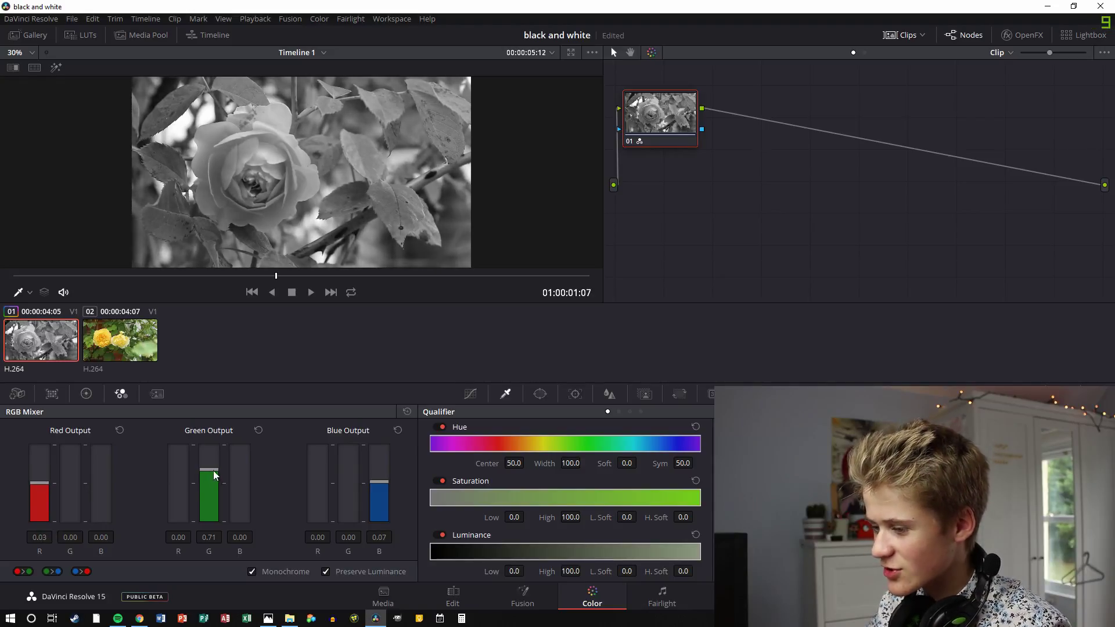
drag(213, 473, 210, 468)
drag(373, 483, 378, 482)
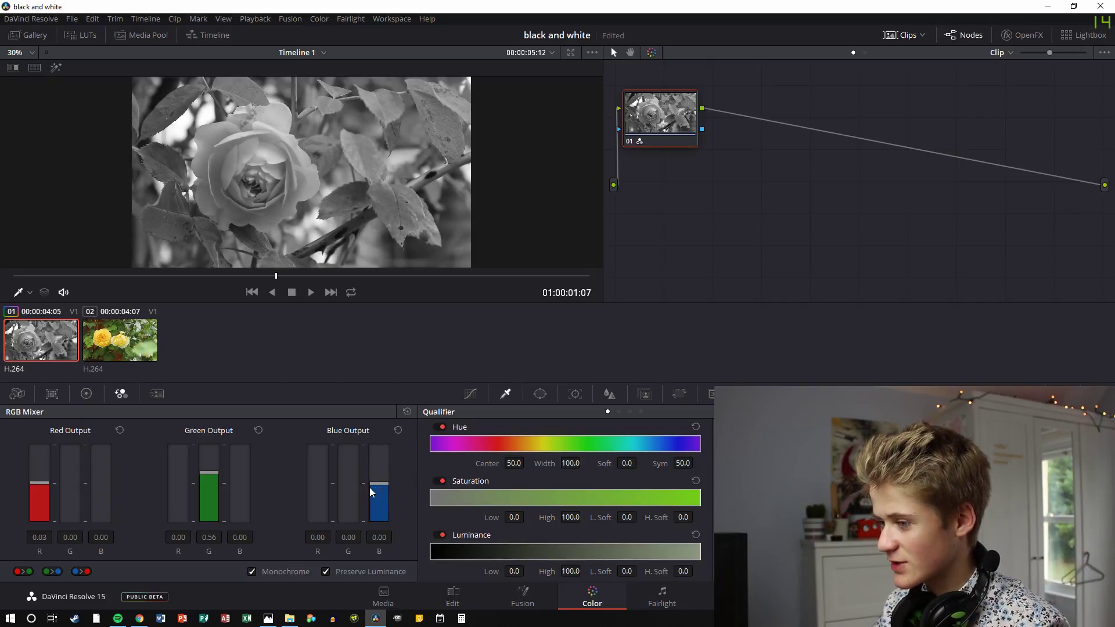
Step: Add shadow and midtone points along the monochrome node's custom curve, and undo the raised highlight point
click(470, 394)
mouse_move(503, 527)
mouse_down()
mouse_move(491, 511)
mouse_move(495, 531)
mouse_up()
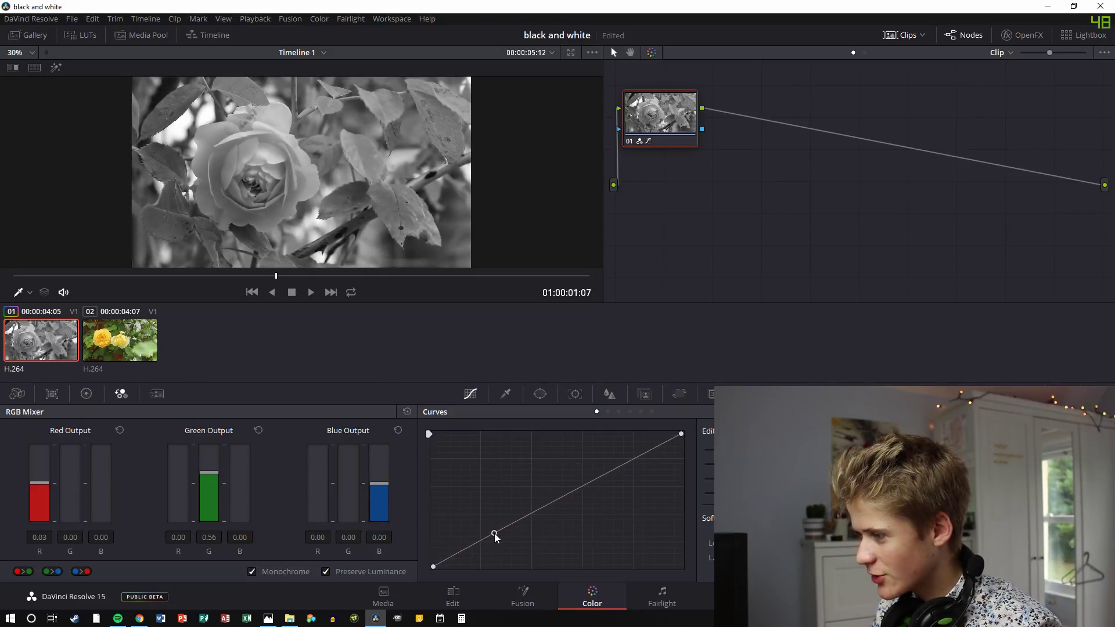
drag(563, 492, 634, 454)
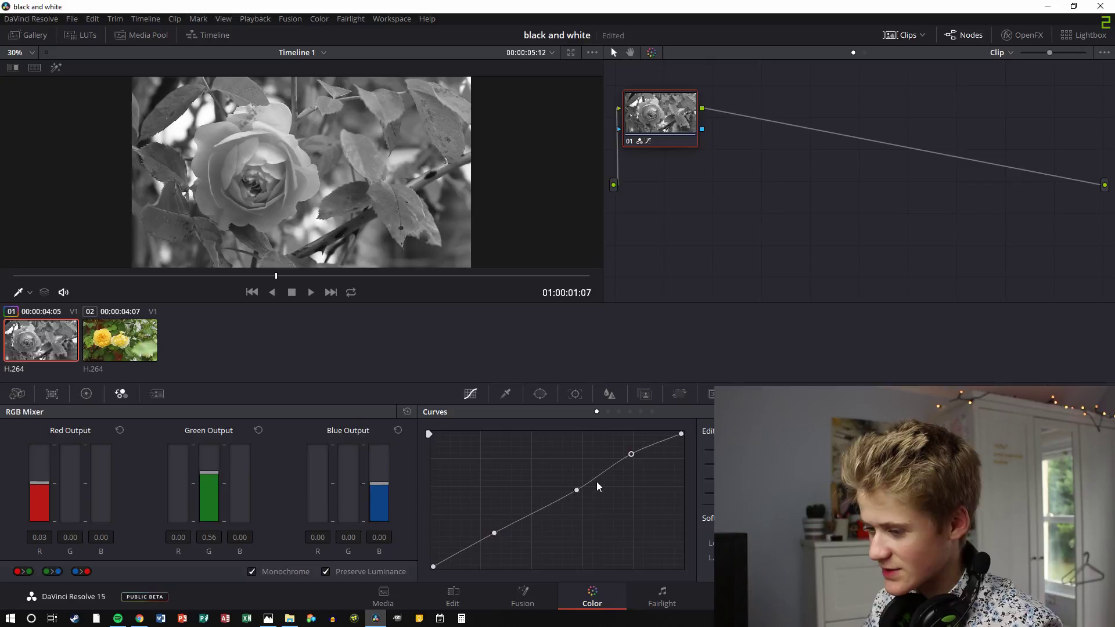
key(ctrl+z)
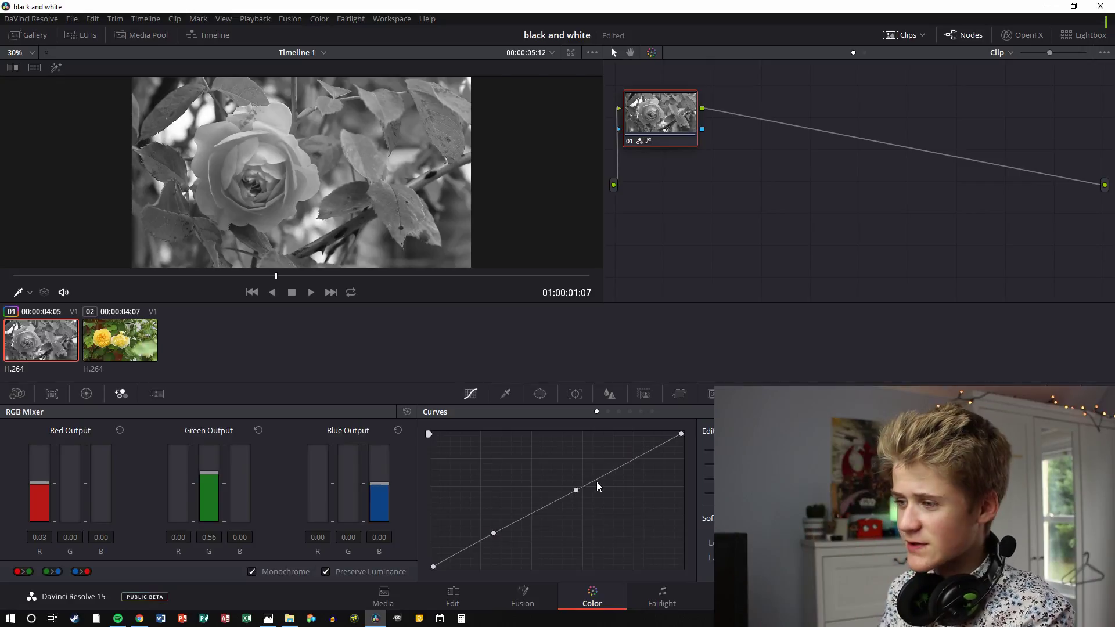
Step: Add a layer node to the black-and-white node and align the new colour node directly beneath it
key(alt+l)
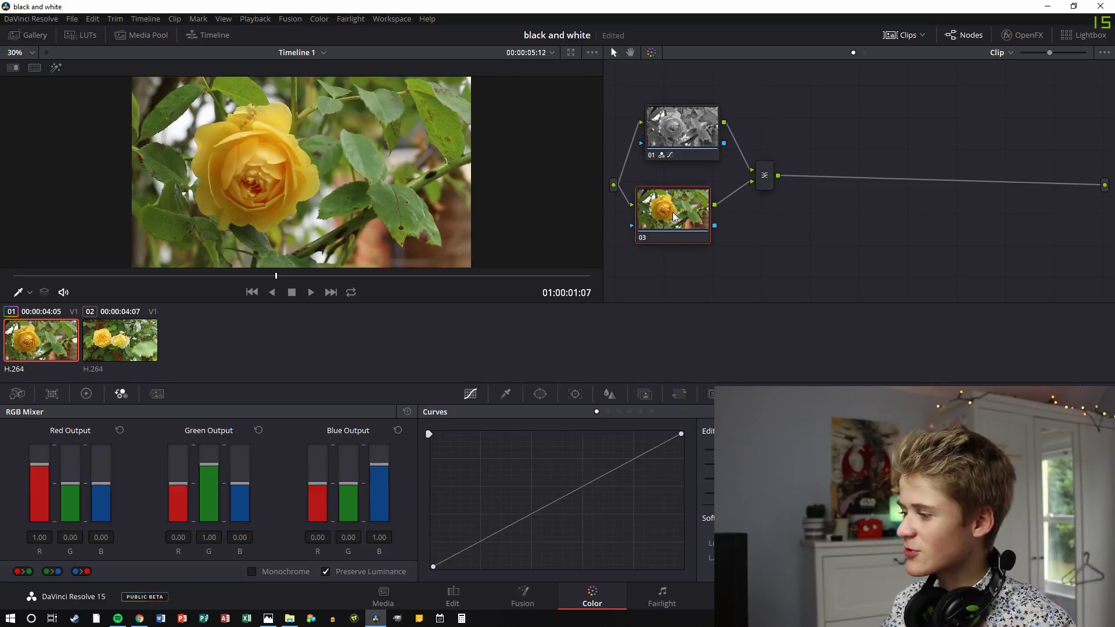
click(678, 146)
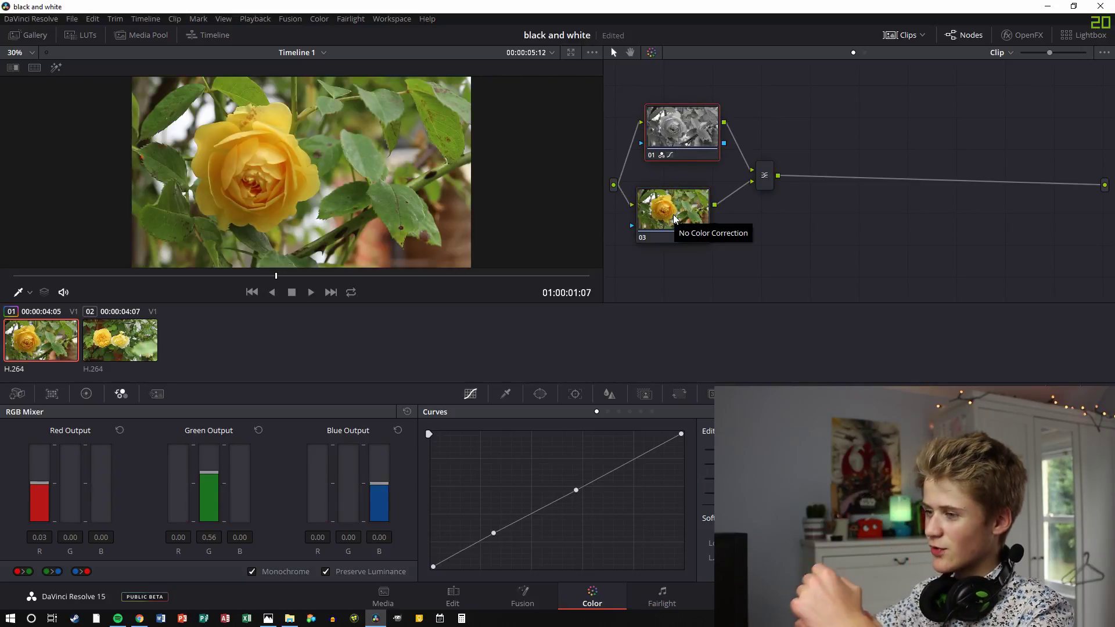
mouse_move(673, 218)
mouse_down()
mouse_move(689, 203)
mouse_move(688, 246)
mouse_move(686, 222)
mouse_up()
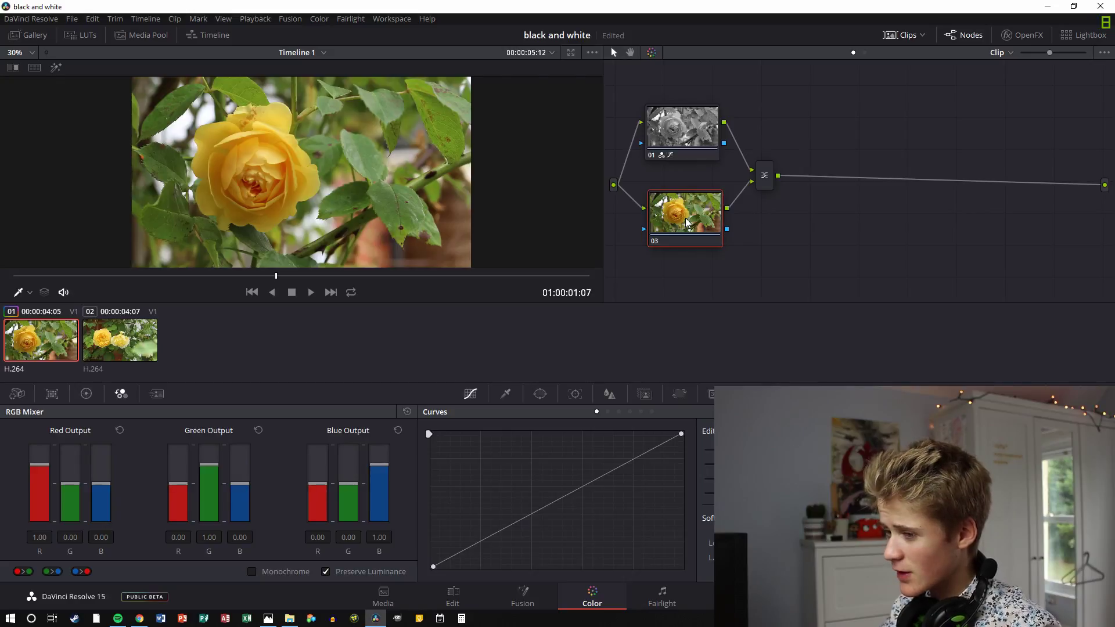
Step: Try sampling the rose's yellow with the HSL qualifier on the black-and-white node, and undo the selection
click(686, 137)
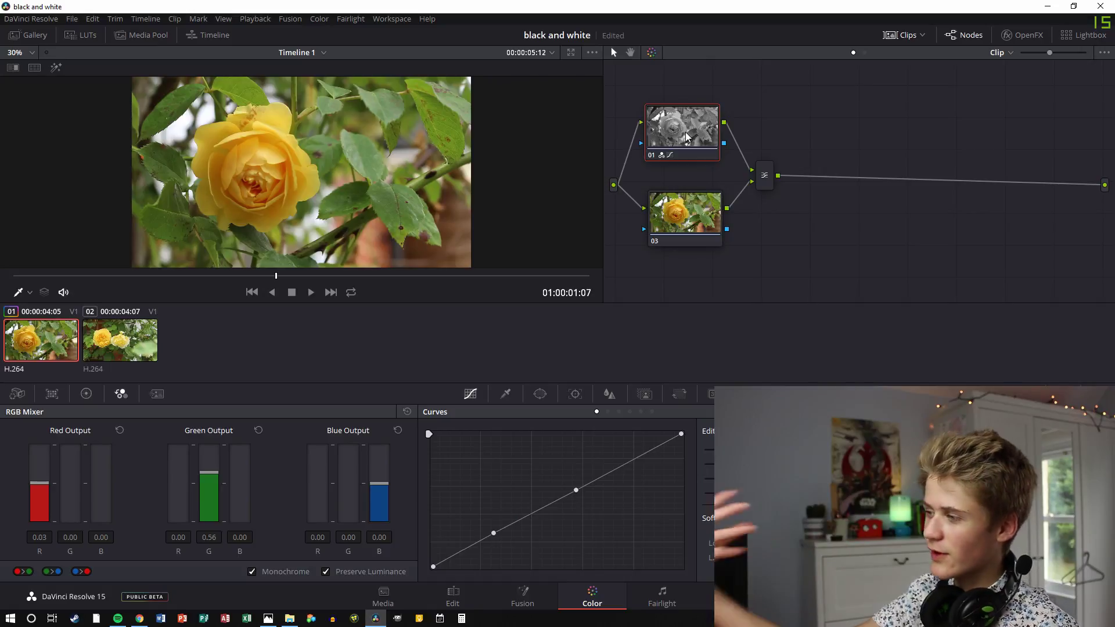
click(506, 393)
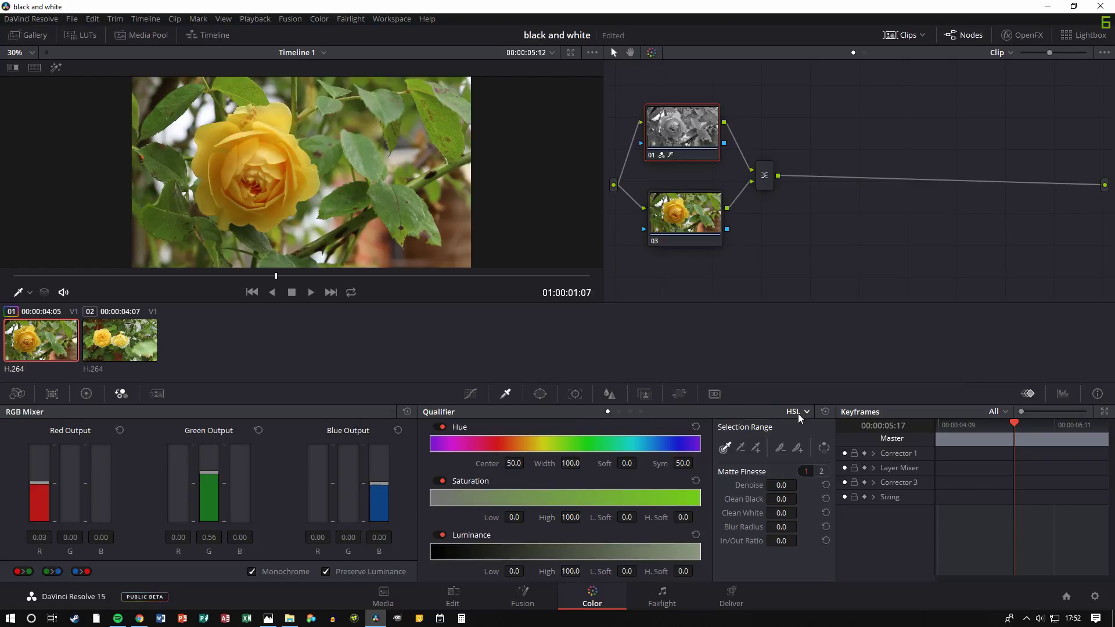
click(640, 412)
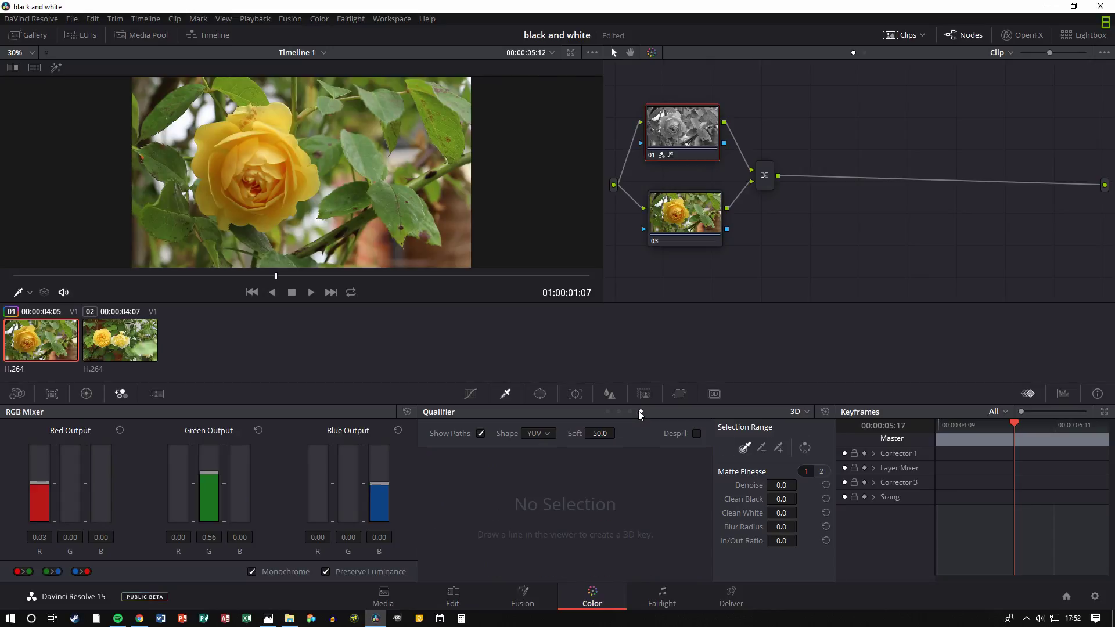
click(608, 412)
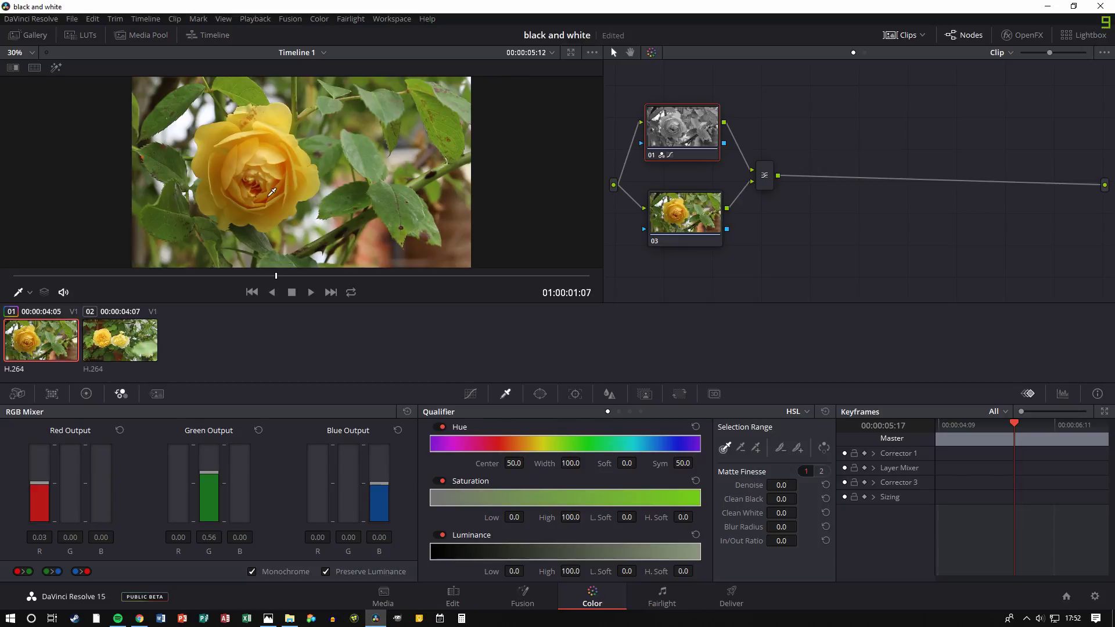
scroll(275, 198, up, 1)
scroll(275, 198, up, 1)
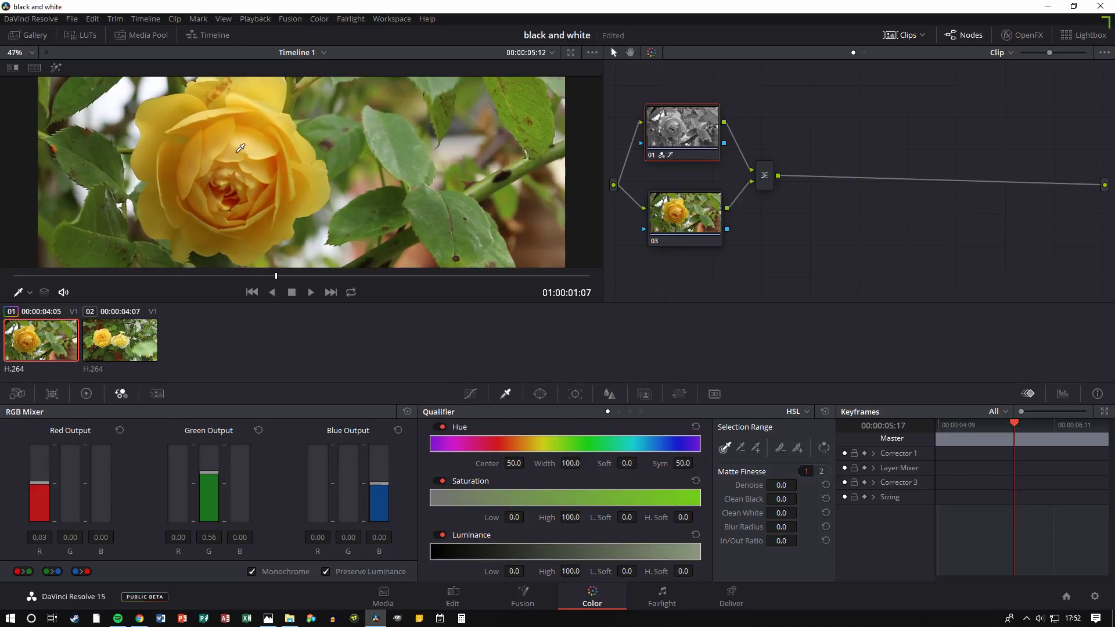
click(238, 149)
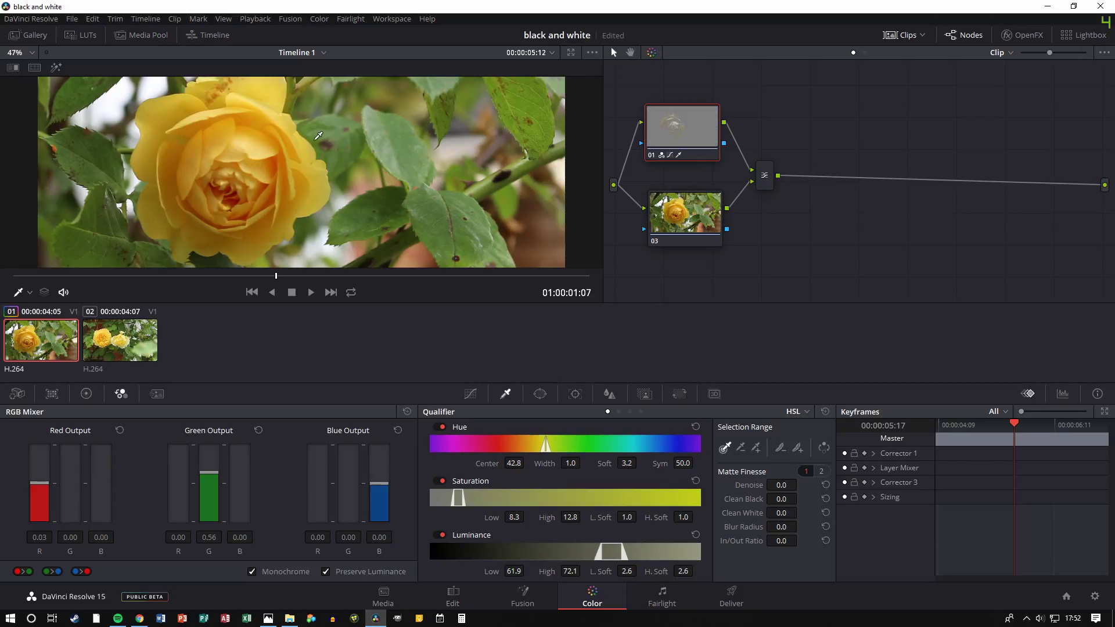
key(ctrl+z)
Step: Sample the rose's yellow petals with the HSL qualifier on the lower, full-colour node
click(704, 212)
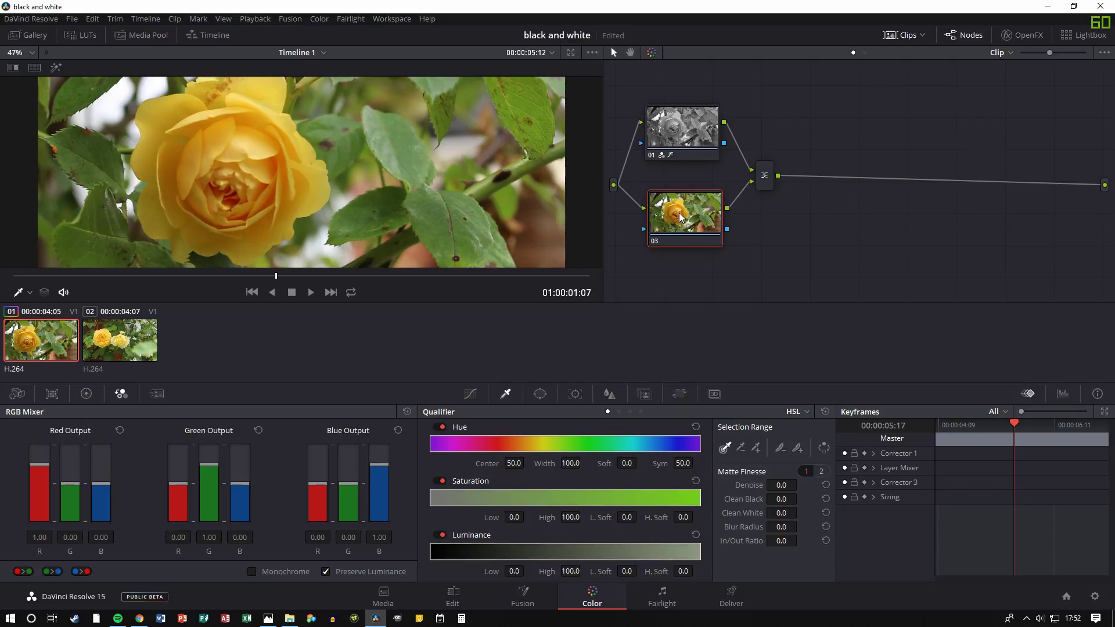
click(247, 148)
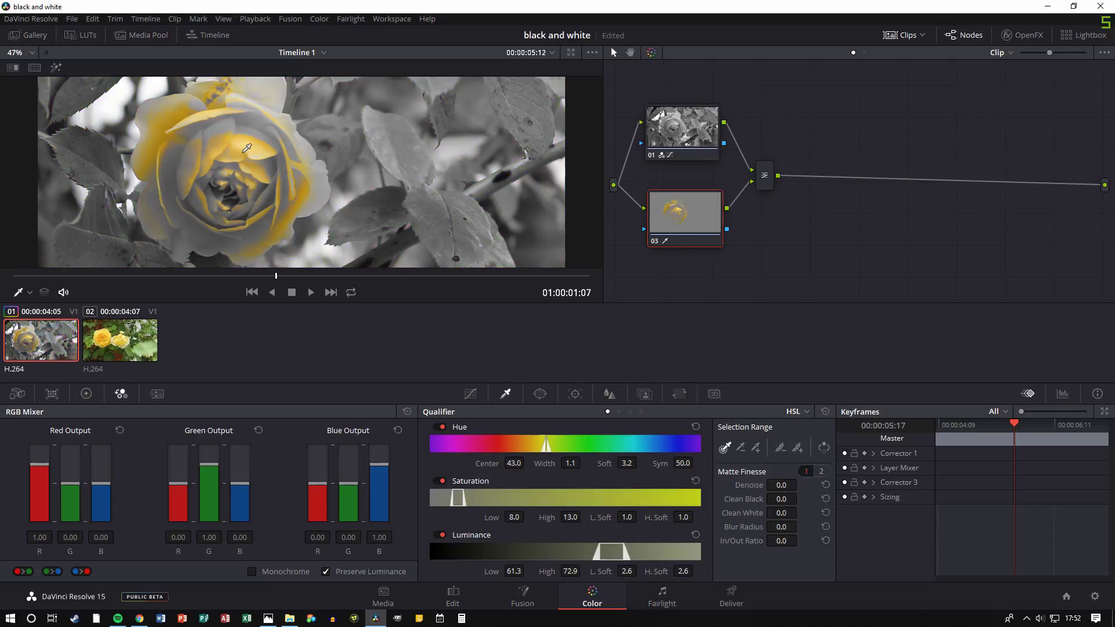
scroll(240, 169, down, 1)
scroll(241, 169, up, 1)
Step: Widen the qualifier's hue range to a width of about 23.0 centred on about 35.3 to cover more of the petals
drag(544, 463, 578, 464)
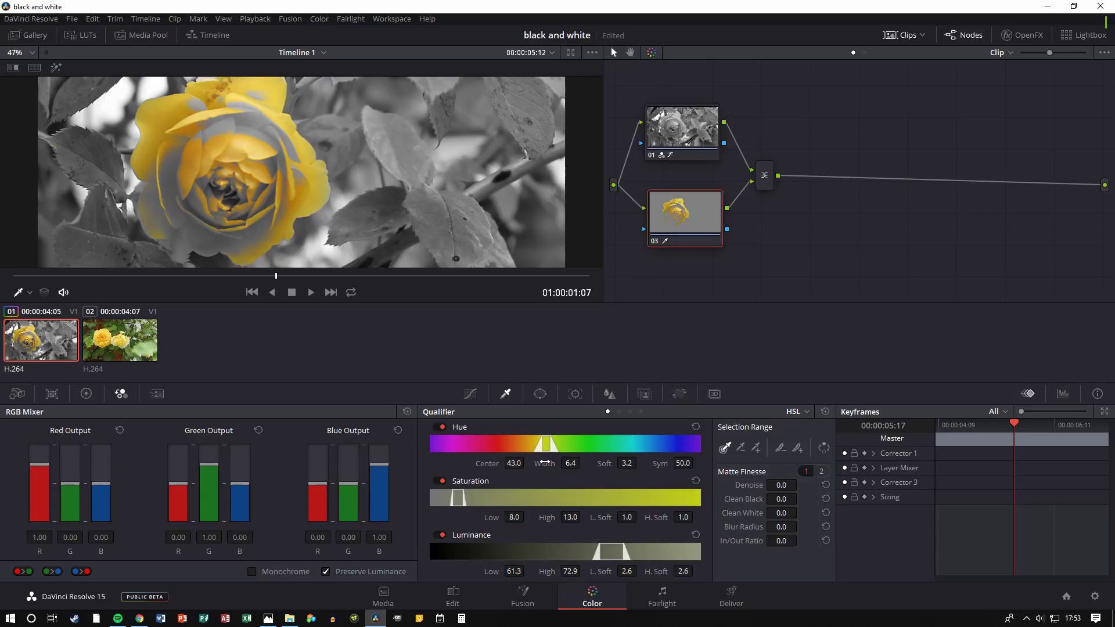
drag(571, 464, 532, 444)
drag(543, 443, 584, 463)
scroll(356, 165, down, 3)
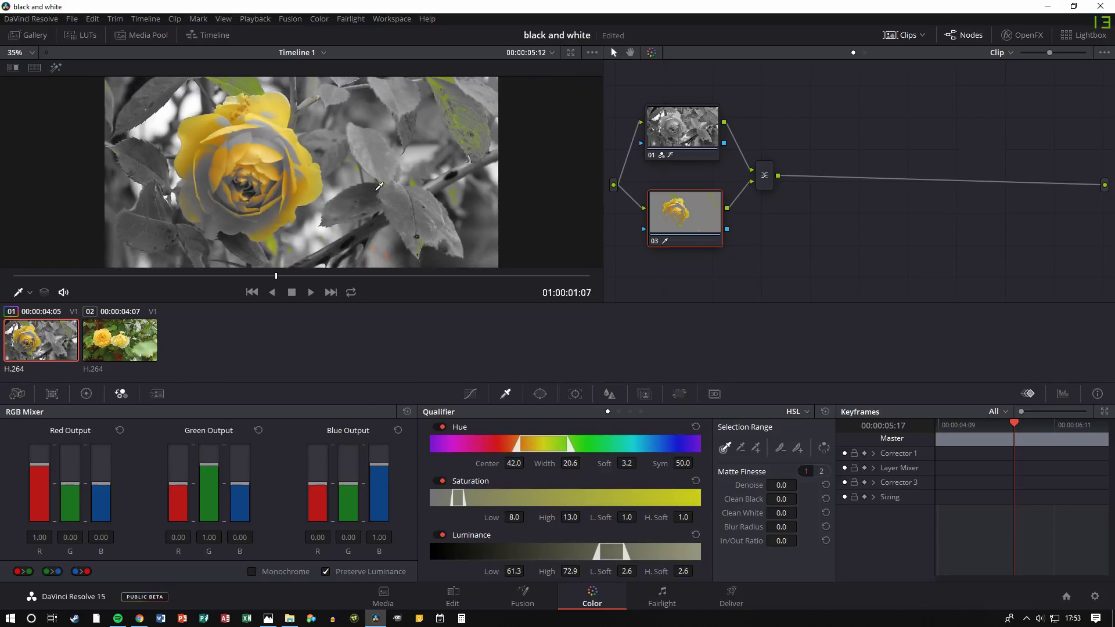
scroll(446, 99, up, 3)
scroll(483, 141, down, 2)
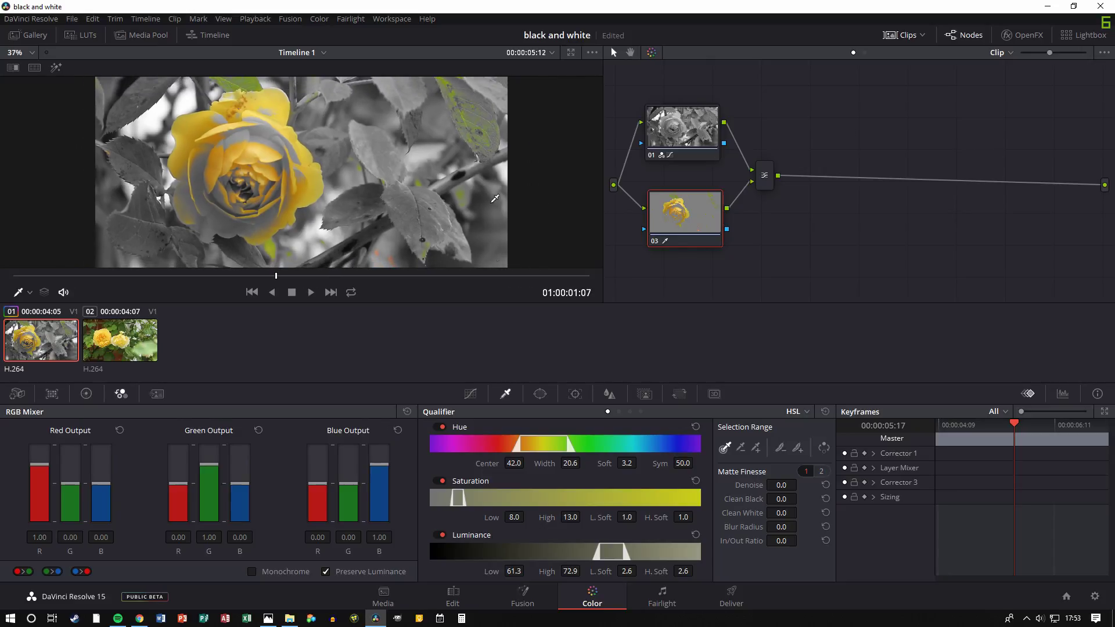
drag(536, 438, 520, 447)
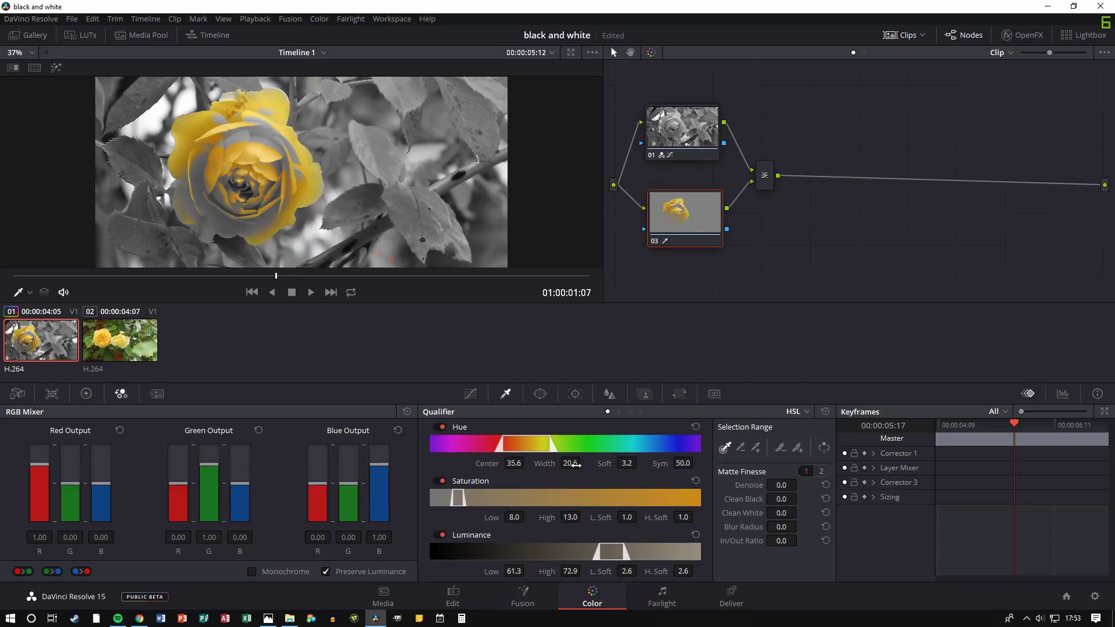
drag(515, 464, 583, 463)
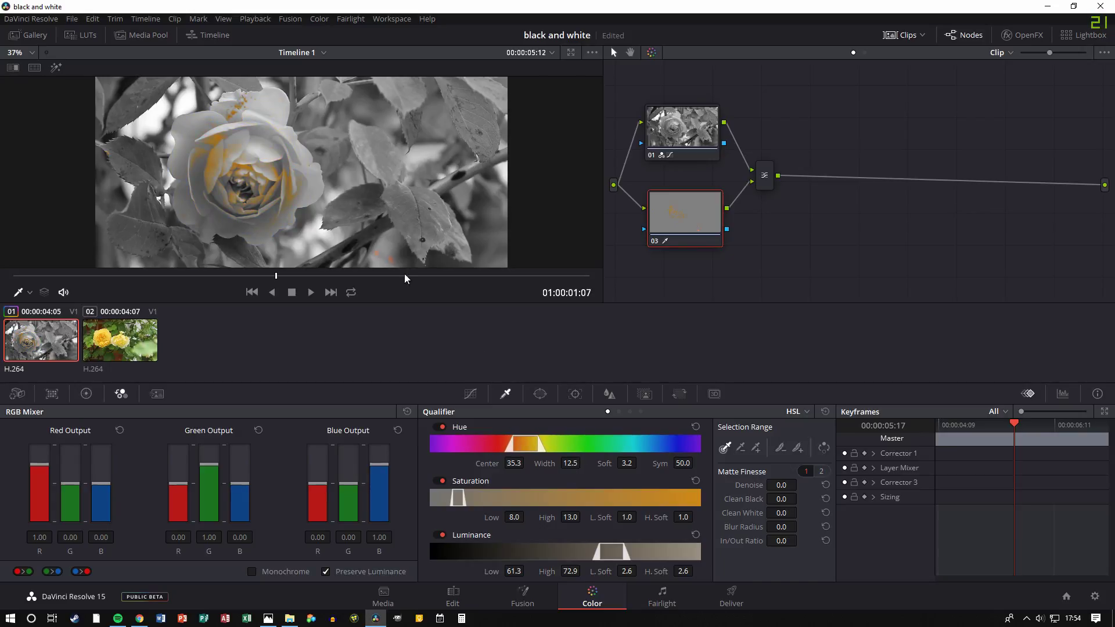
scroll(416, 242, up, 1)
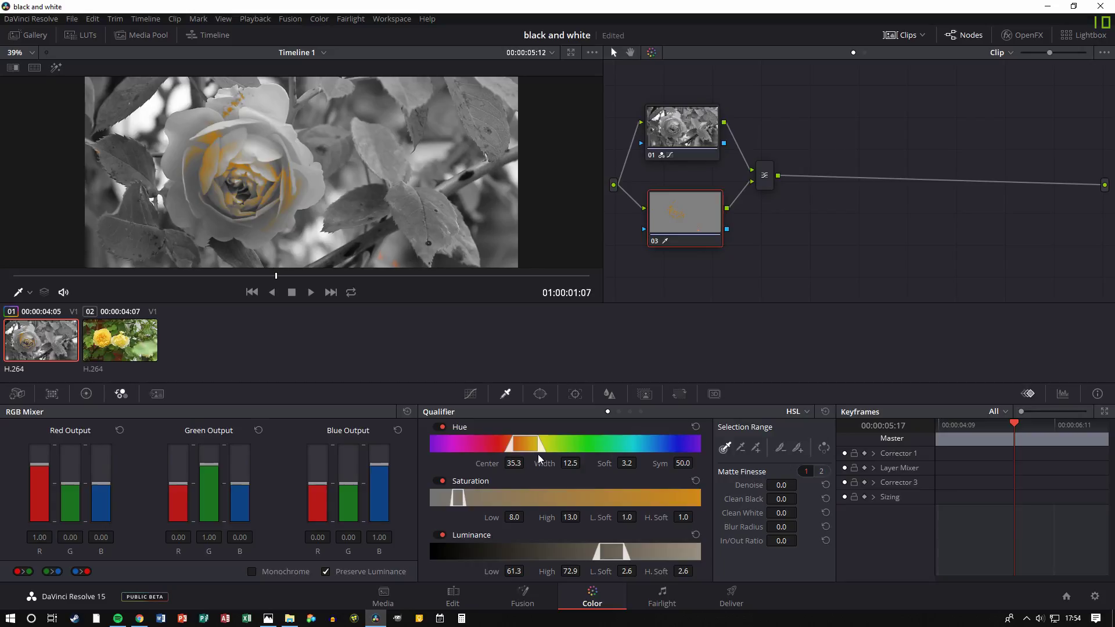
drag(583, 463, 584, 463)
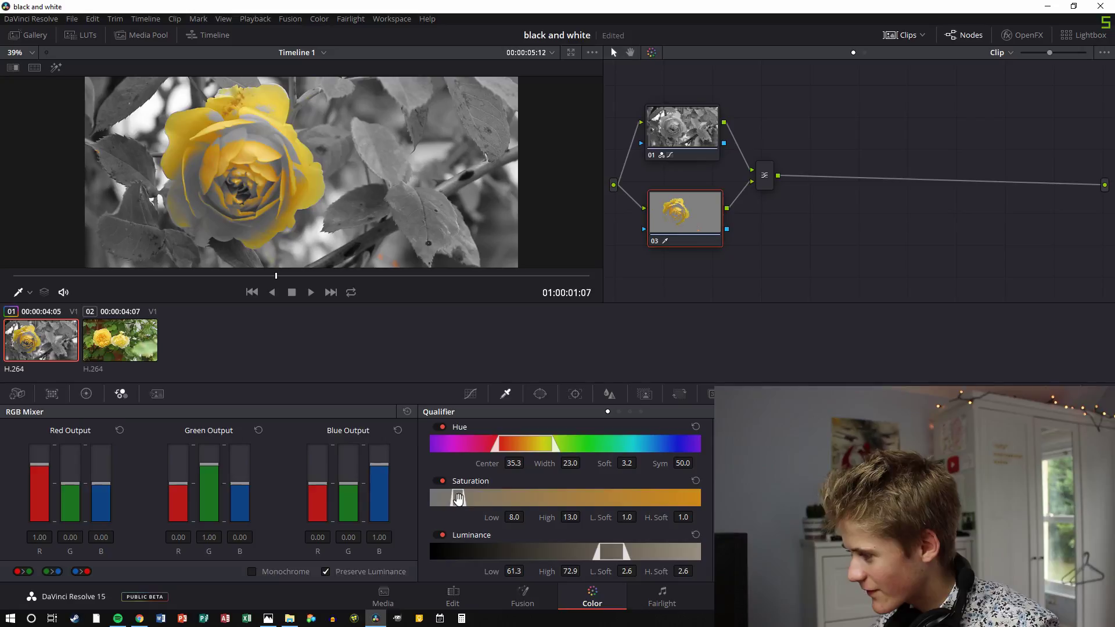
Step: Refine the qualifier to saturation about 9.9–14.9, luminance about 58.7–70.3, and hue centre 36.4 with width 22.6
mouse_move(459, 498)
mouse_down()
mouse_move(485, 500)
mouse_move(451, 499)
mouse_move(463, 511)
mouse_up()
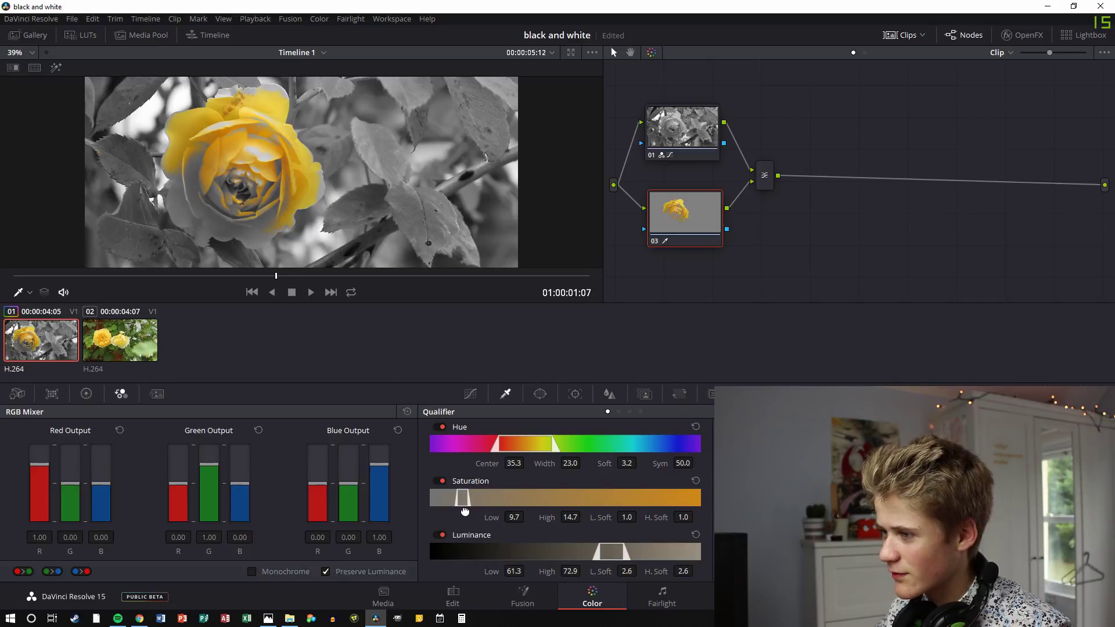
mouse_move(610, 550)
mouse_down()
mouse_move(594, 555)
mouse_move(604, 552)
mouse_up()
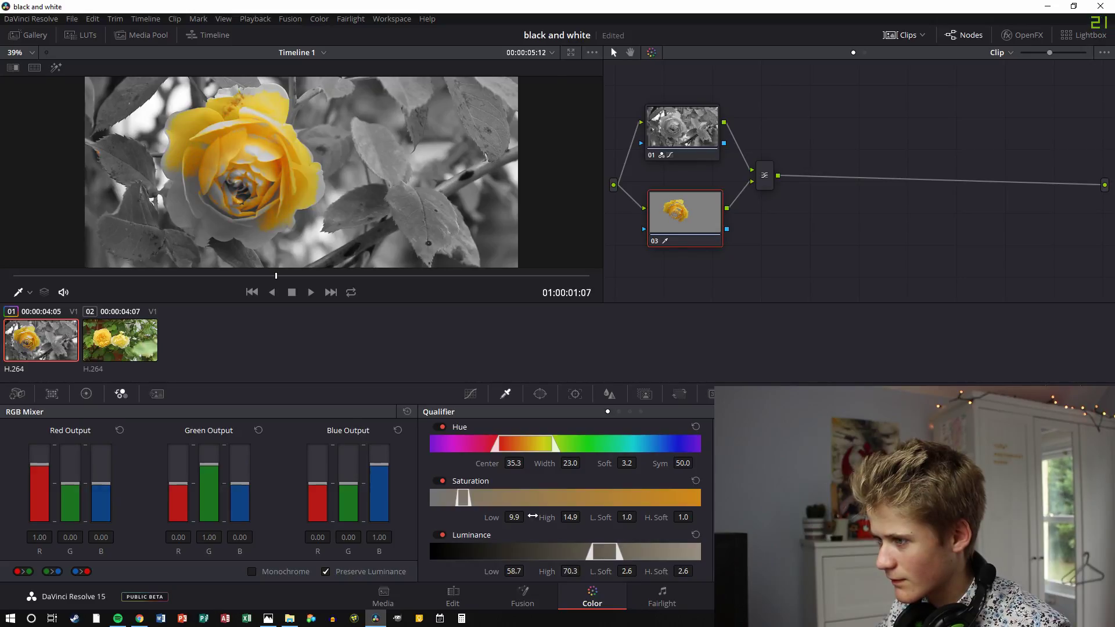
drag(522, 447, 584, 462)
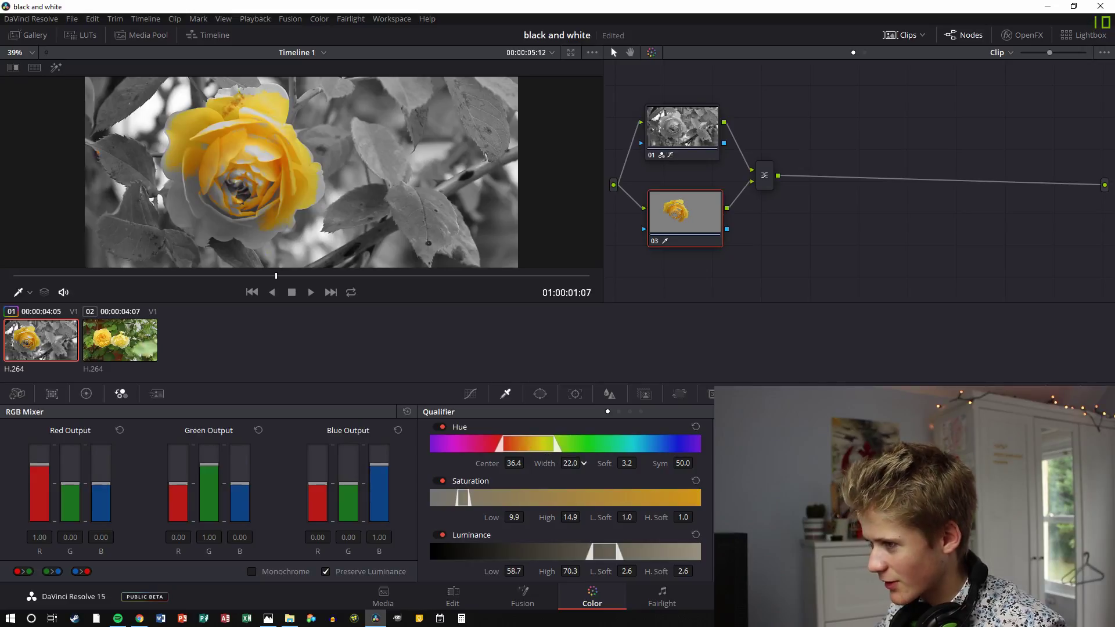
mouse_move(513, 464)
mouse_down()
mouse_move(499, 463)
mouse_move(512, 464)
mouse_up()
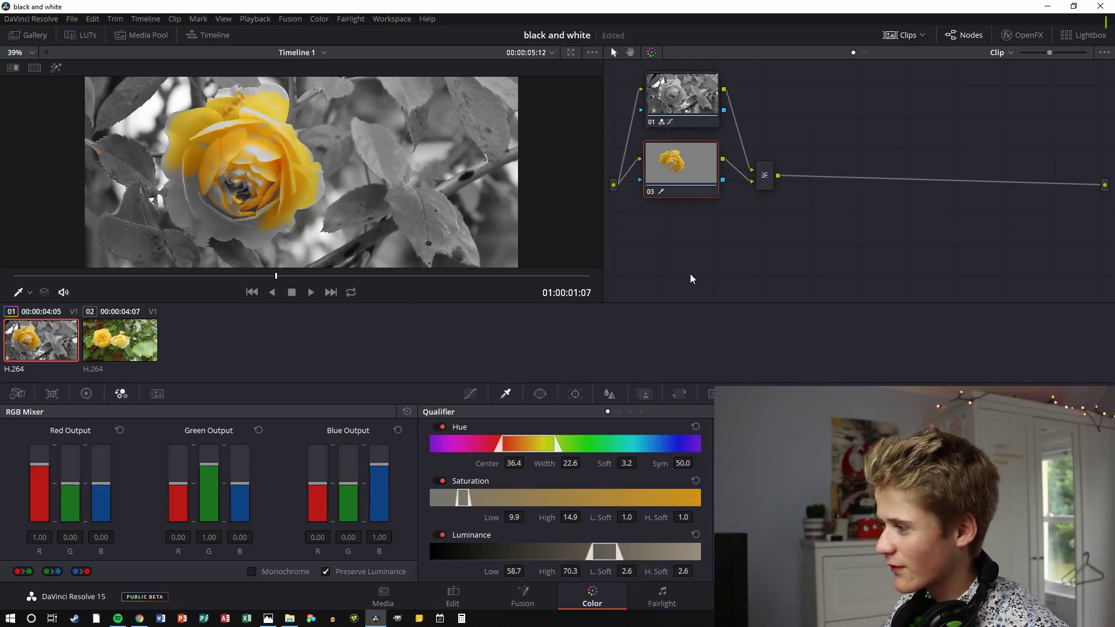
Step: Add another layer node, sample the rose's lower petals with the HSL qualifier, and widen and shift its selection ranges
key(alt+p)
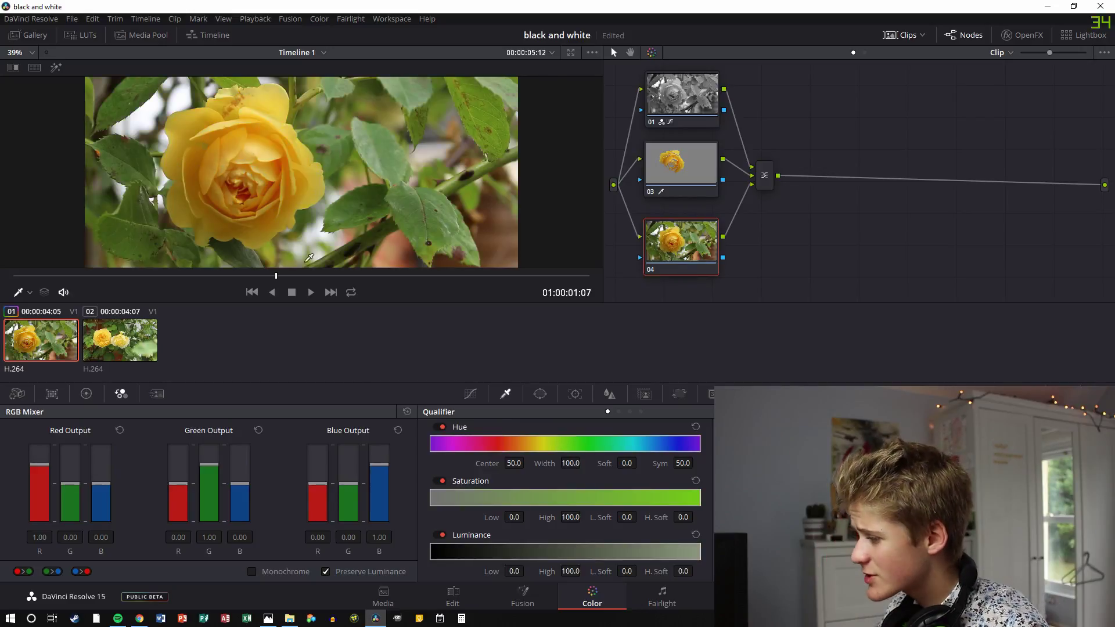
click(220, 218)
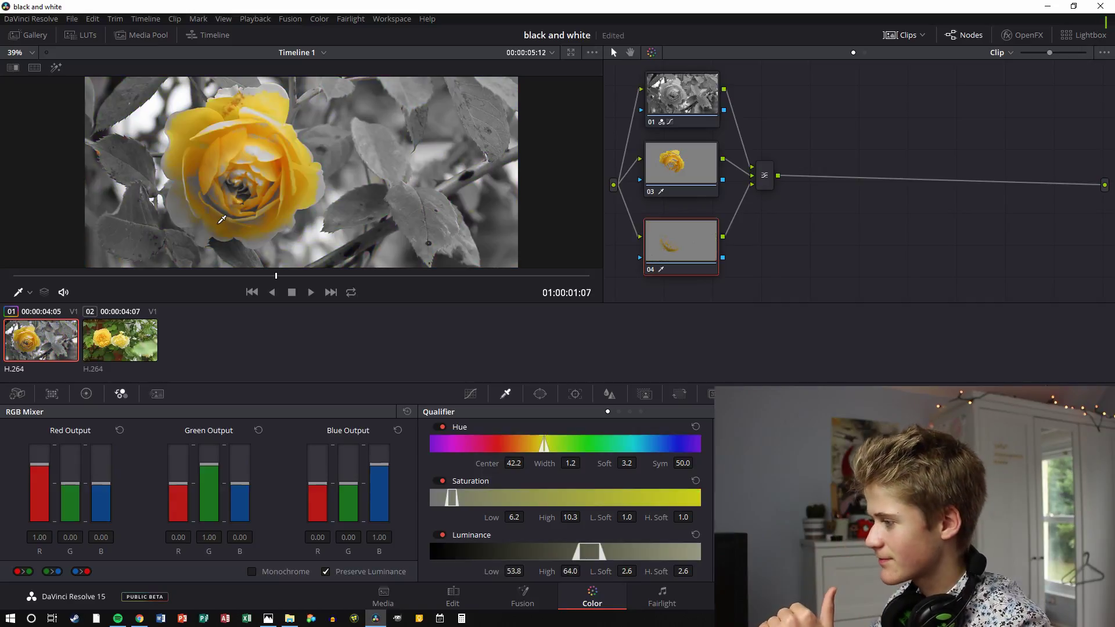
scroll(224, 211, up, 1)
drag(571, 462, 632, 462)
drag(450, 502, 452, 505)
drag(588, 552, 587, 551)
Step: Add a further layer node and sample the petals of the rose that are still grey with the HSL qualifier
key(alt+l)
click(306, 155)
click(416, 228)
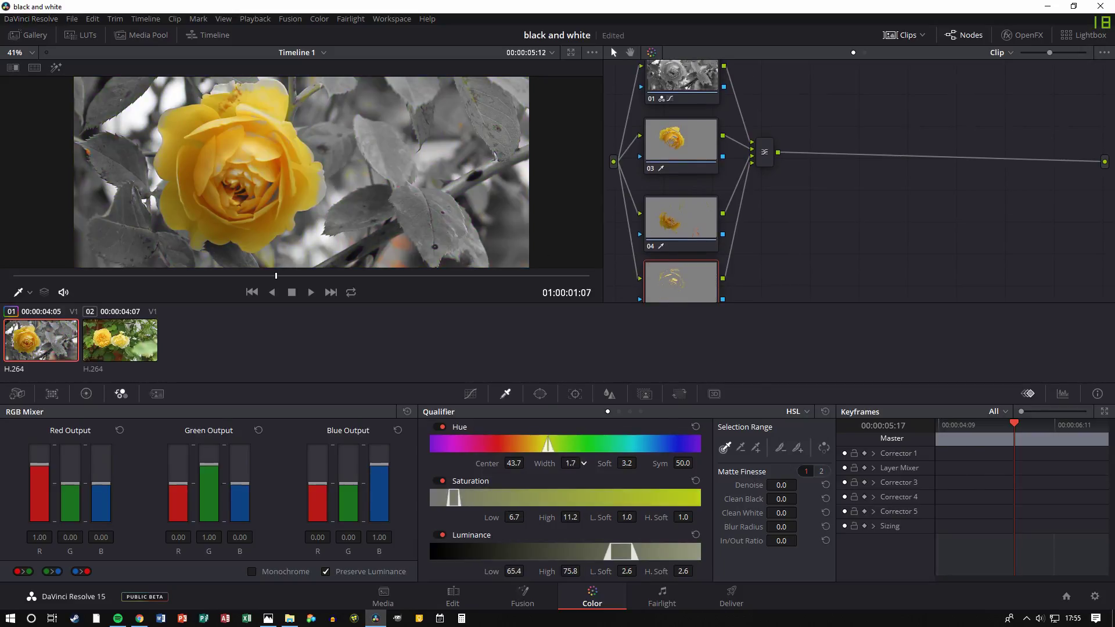
Step: Adjust the newest node's qualifier to hue centre 41.3 with width 9.0, saturation 5.2–9.7 and luminance 61.8–72.2
mouse_move(546, 445)
mouse_down()
mouse_move(514, 445)
mouse_move(541, 445)
mouse_up()
drag(453, 498, 449, 498)
drag(620, 552, 610, 552)
scroll(349, 220, down, 3)
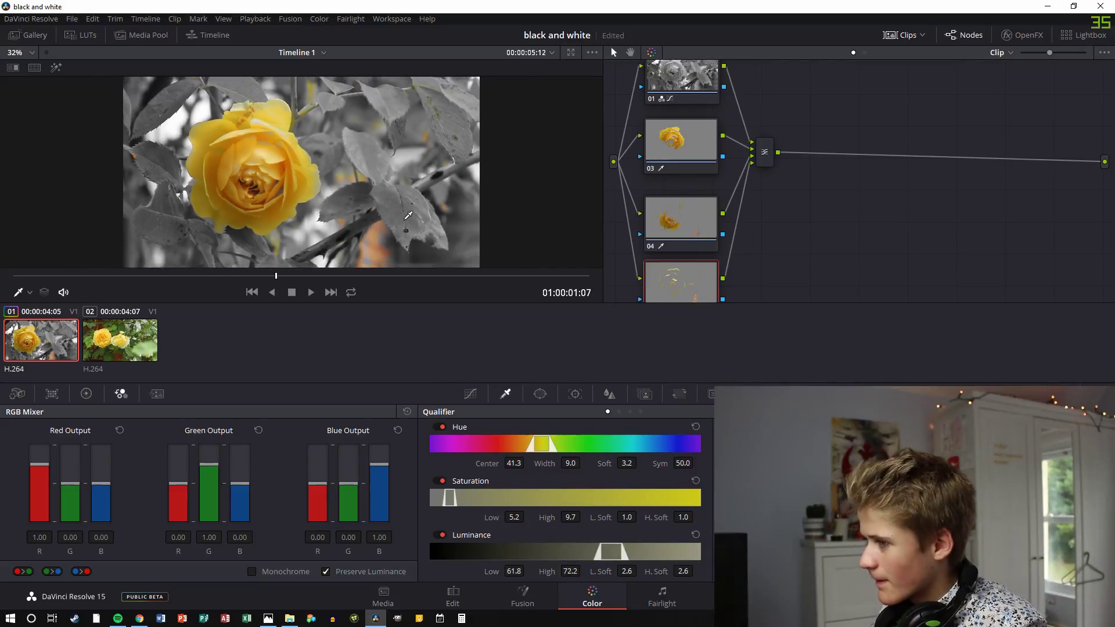
scroll(325, 189, up, 2)
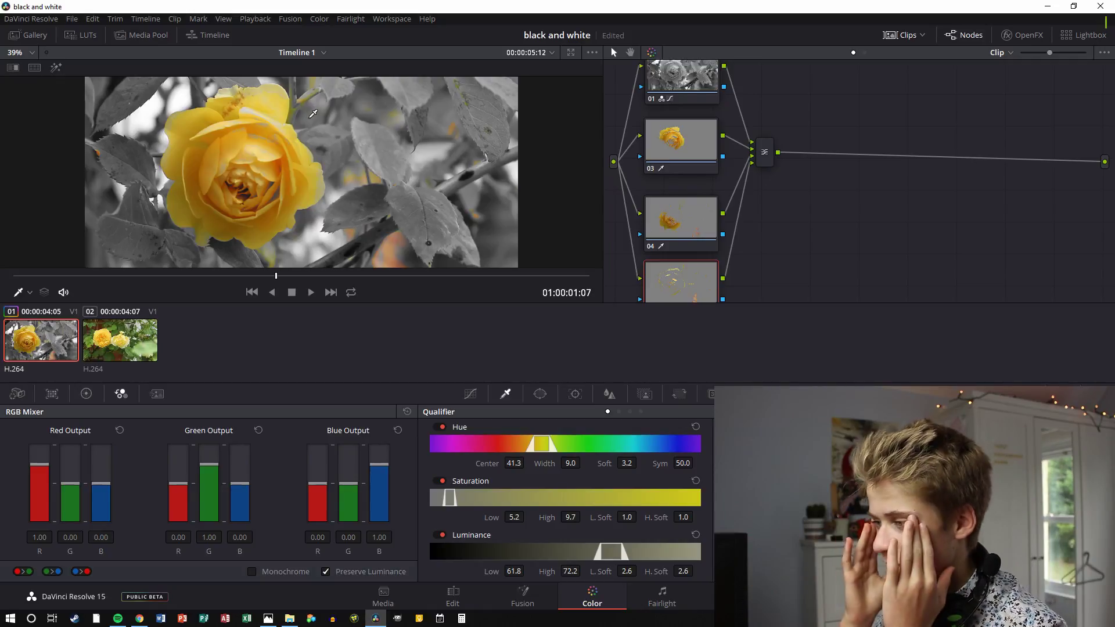
scroll(319, 139, down, 2)
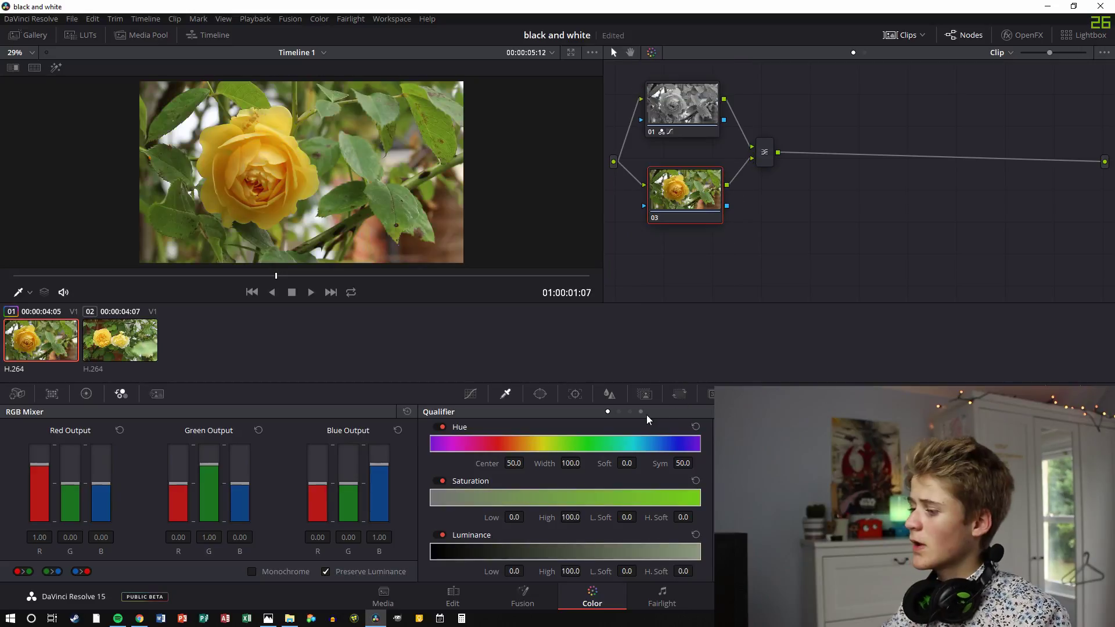
Step: Switch the lower colour node's qualifier to 3D mode and draw five sampling strokes across the rose's petals
click(641, 412)
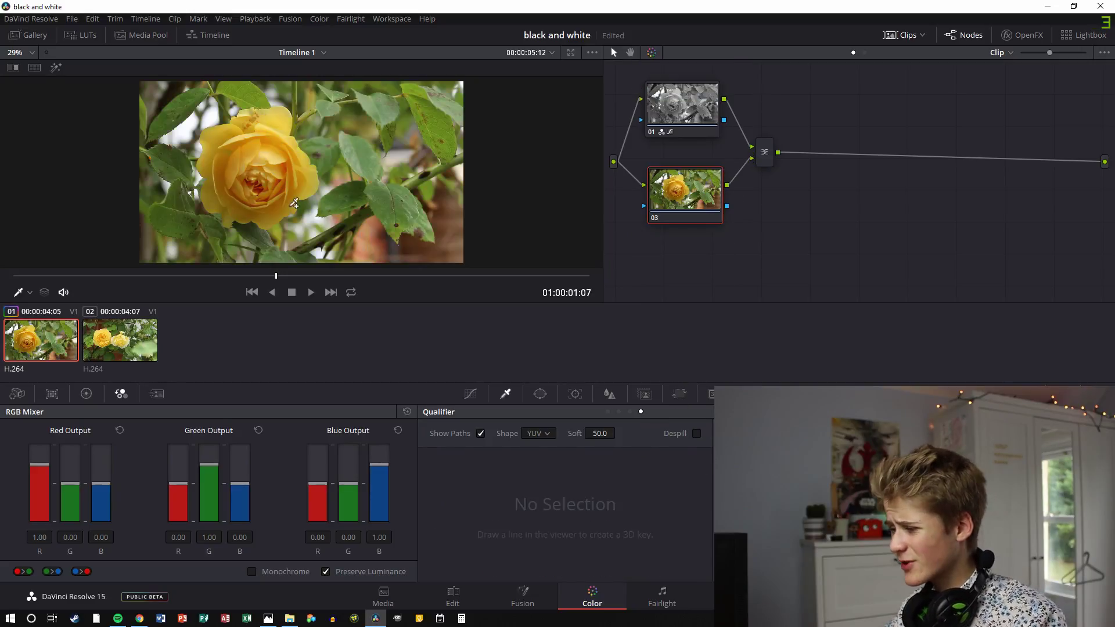
scroll(300, 206, up, 3)
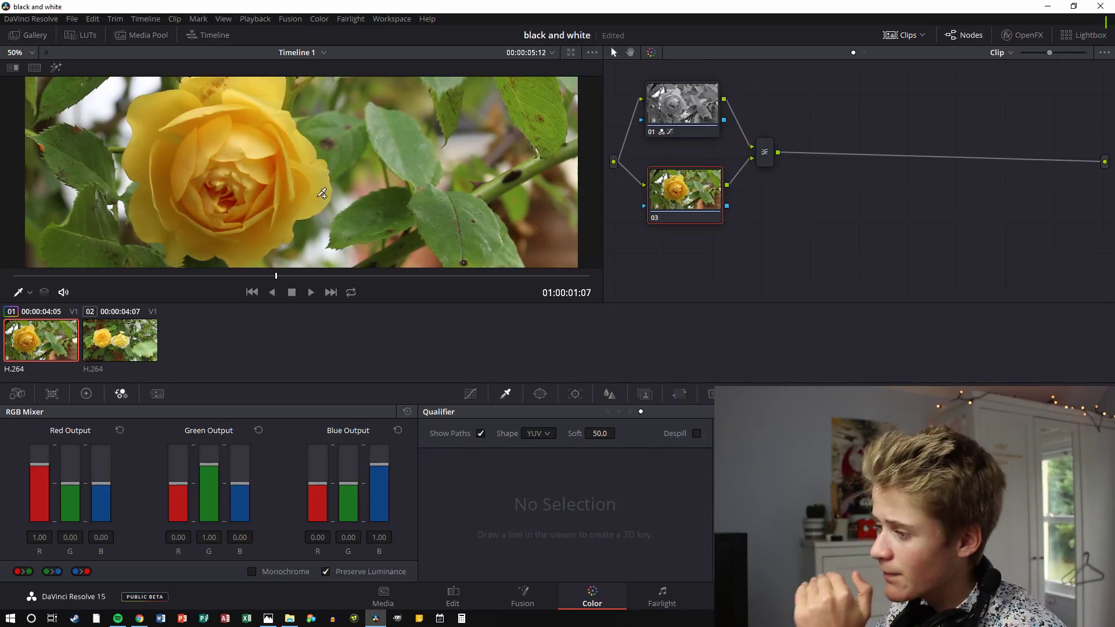
drag(318, 193, 264, 233)
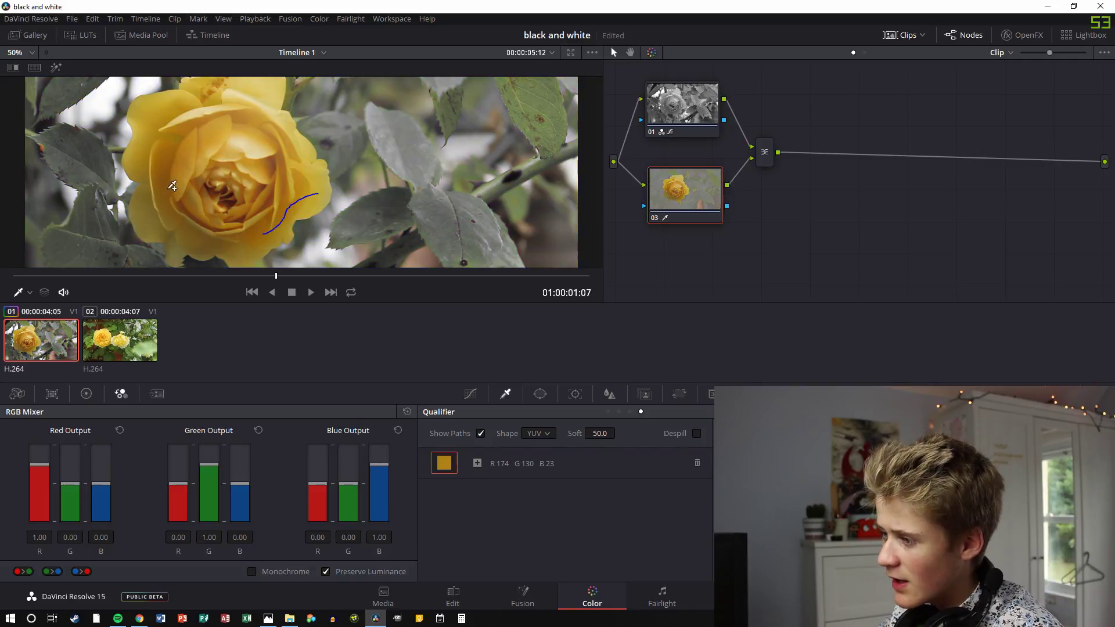
drag(153, 144, 205, 173)
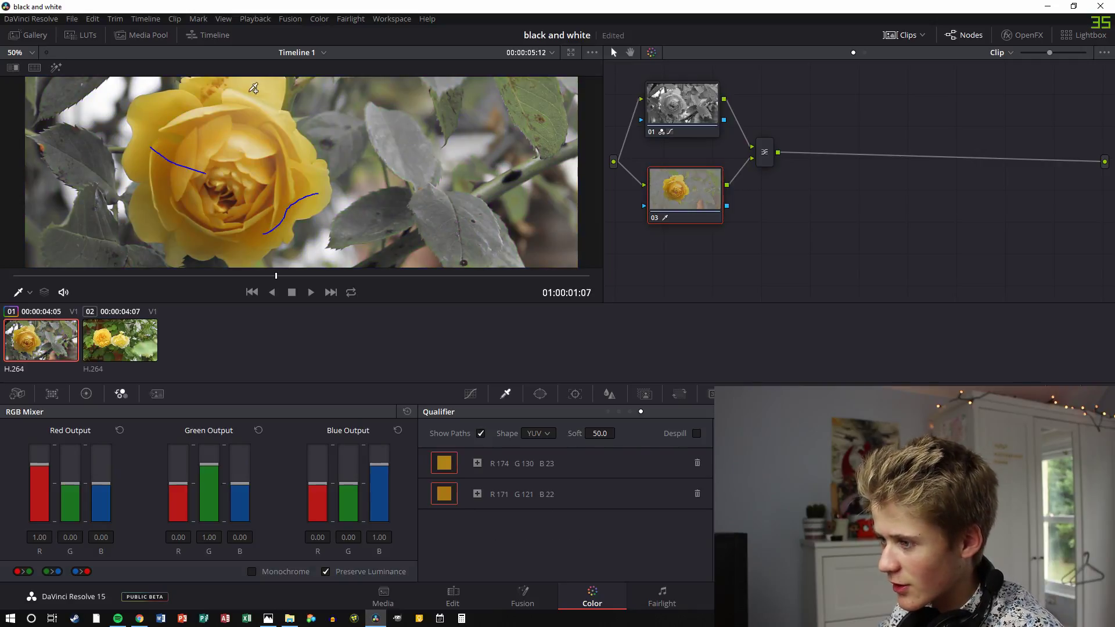
drag(250, 100, 238, 146)
scroll(262, 186, down, 5)
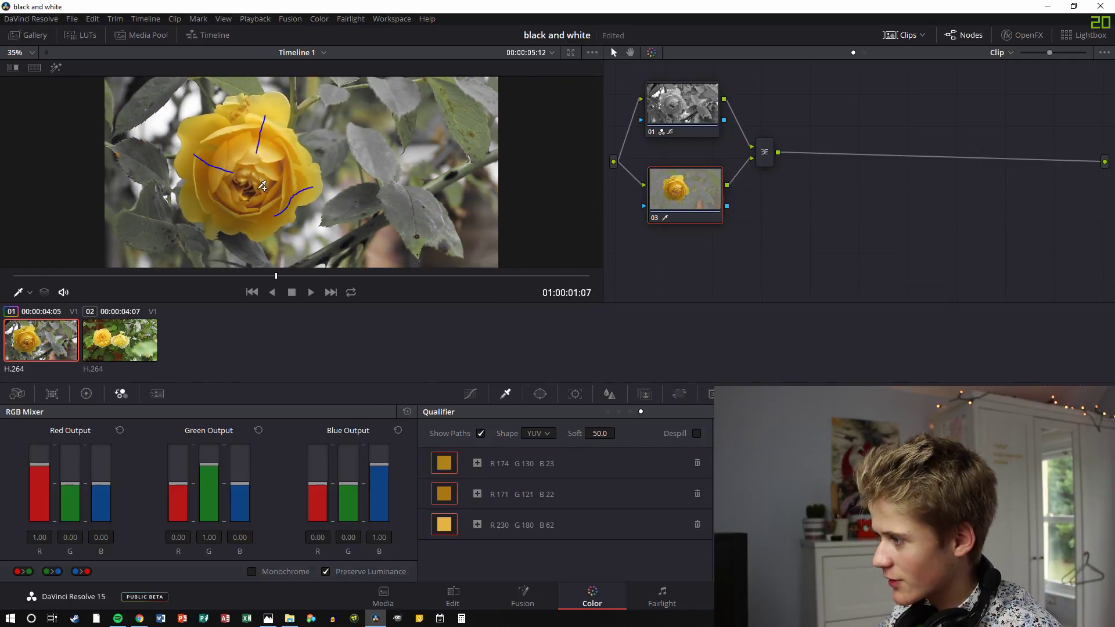
scroll(263, 186, up, 2)
drag(201, 206, 212, 209)
drag(261, 166, 278, 170)
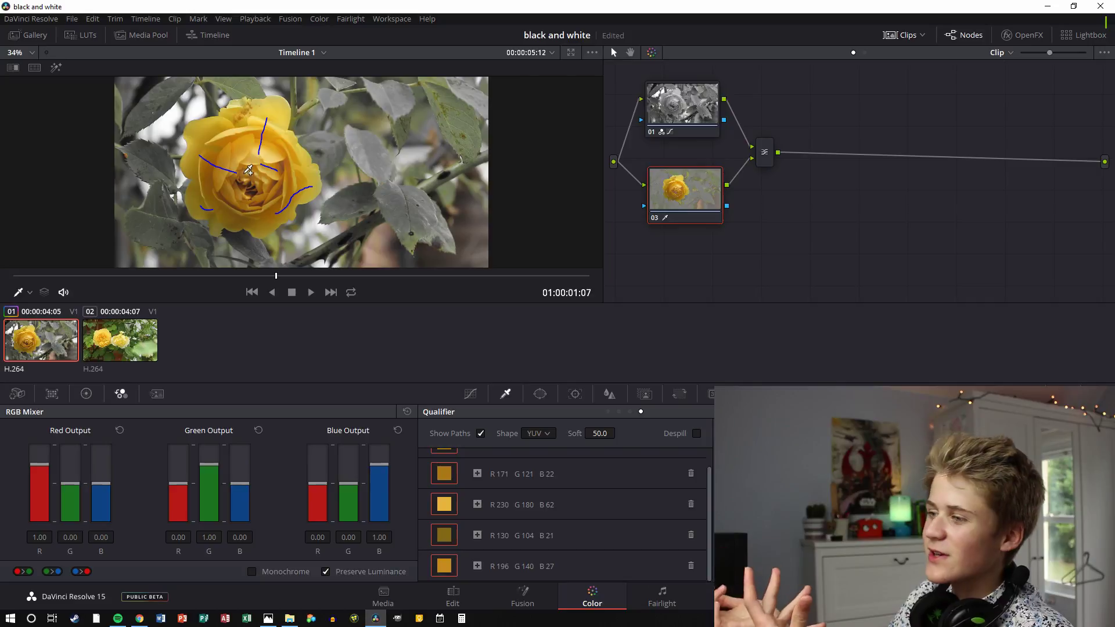
Step: Inspect the rose's matte in the black-and-white highlight view and set Clean White to 8.2 to fill the flower
click(58, 68)
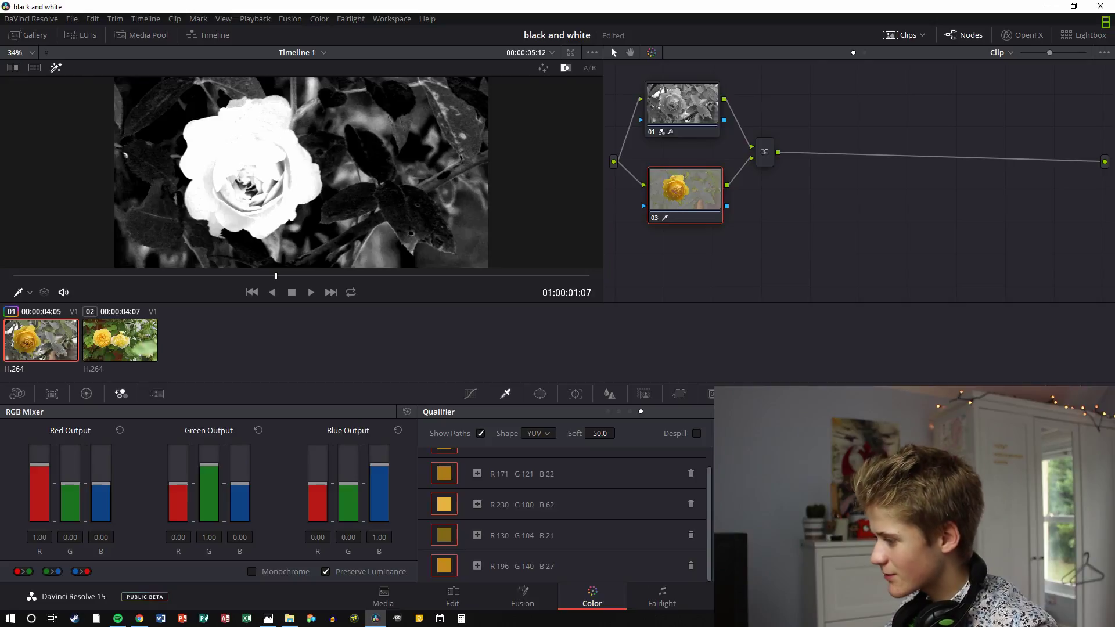
scroll(261, 225, up, 3)
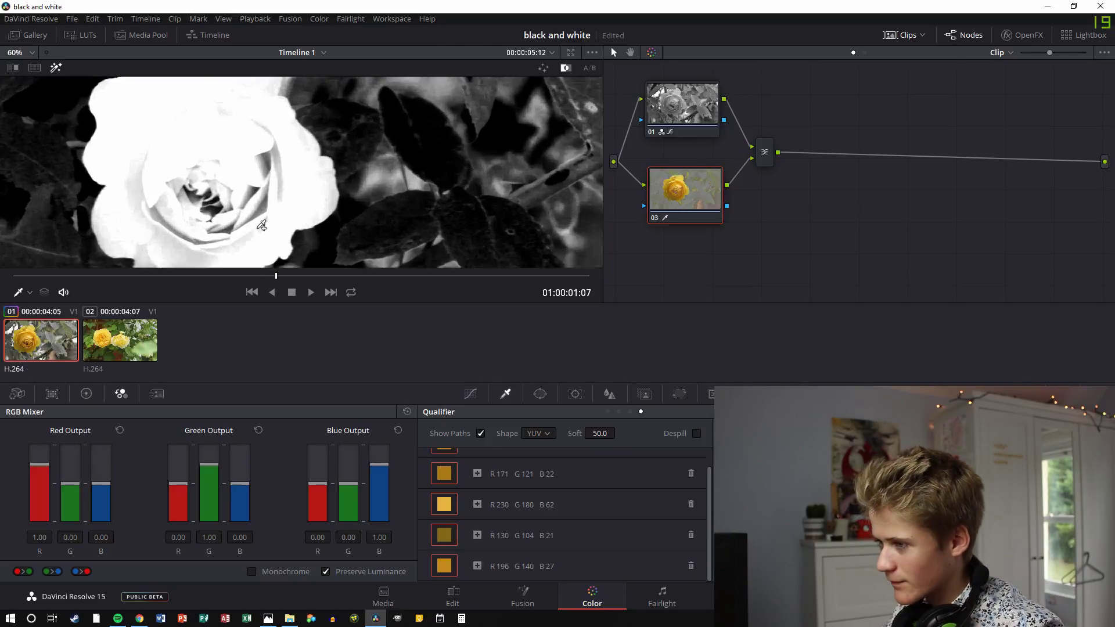
click(56, 68)
click(56, 69)
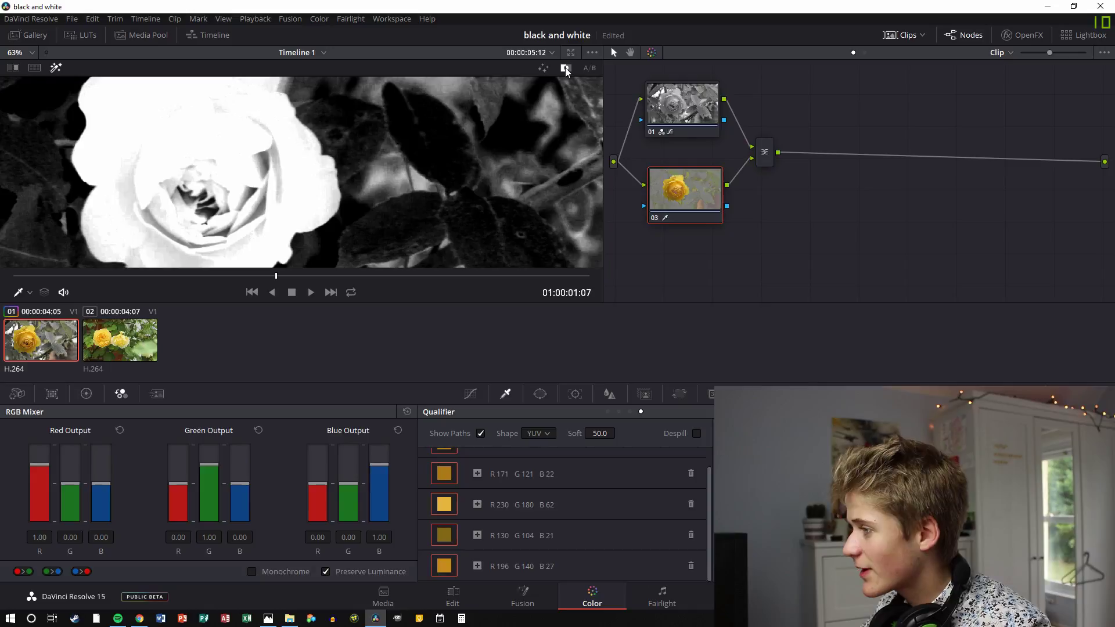
drag(780, 513, 807, 512)
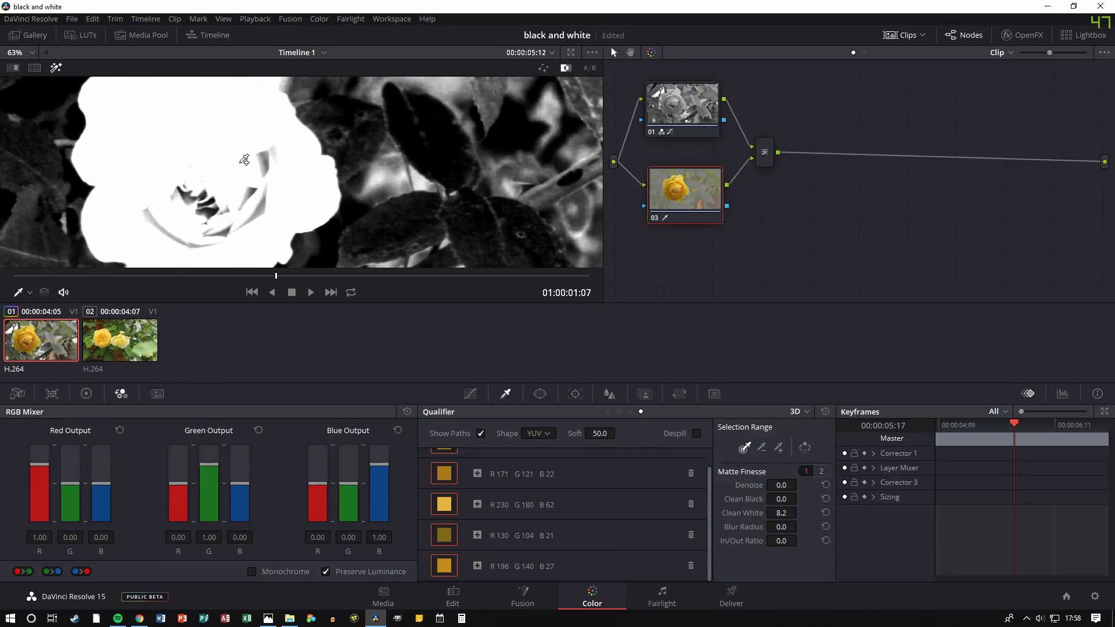
click(56, 67)
scroll(201, 172, down, 2)
scroll(201, 172, down, 2)
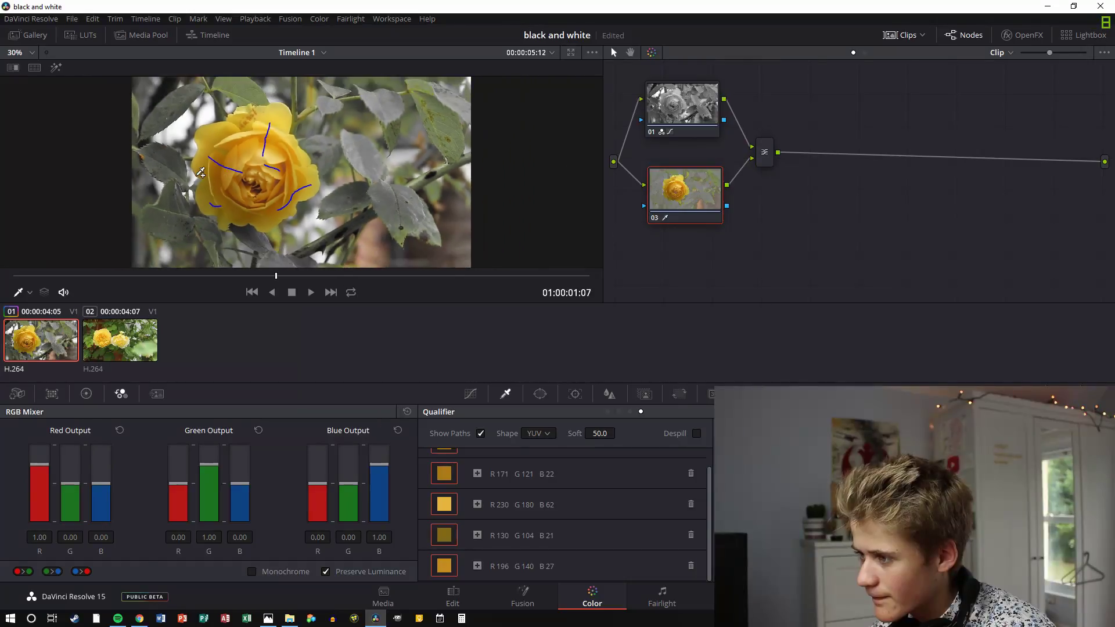
Step: Remove the R130 G104 B21 and R171 G121 B22 samples from the 3D qualifier, and undo the rose selection
scroll(273, 185, up, 2)
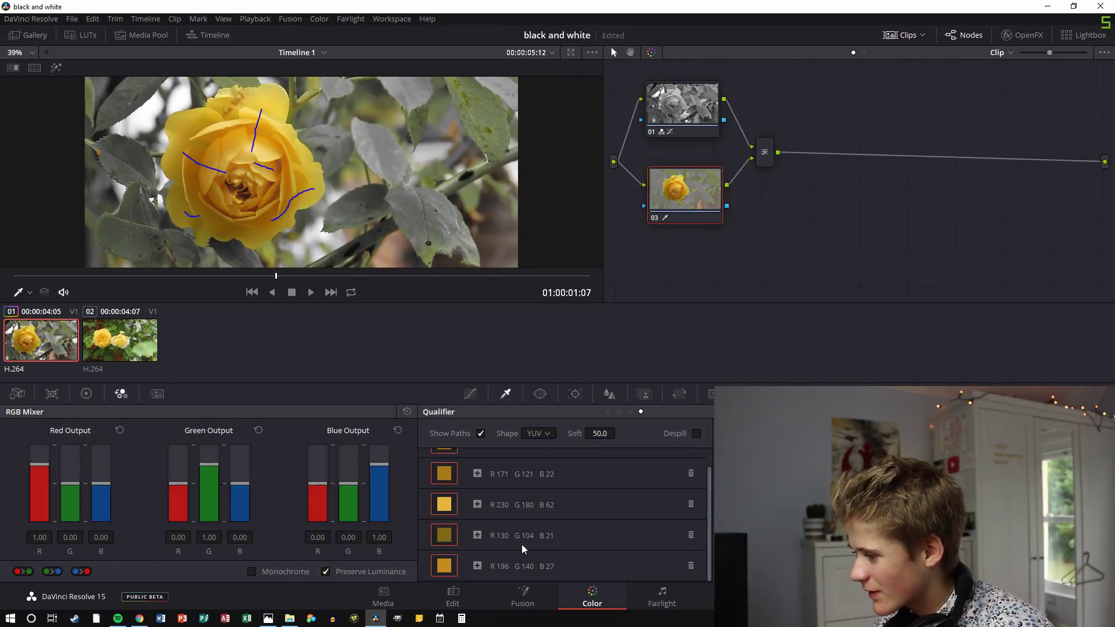
click(691, 535)
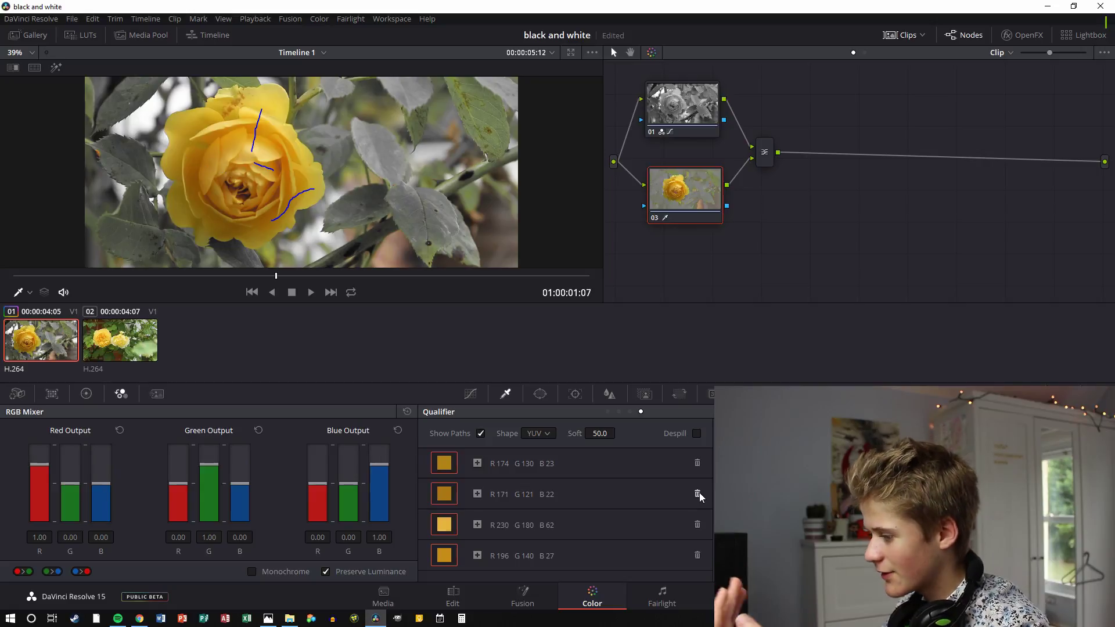
click(698, 494)
scroll(477, 183, down, 5)
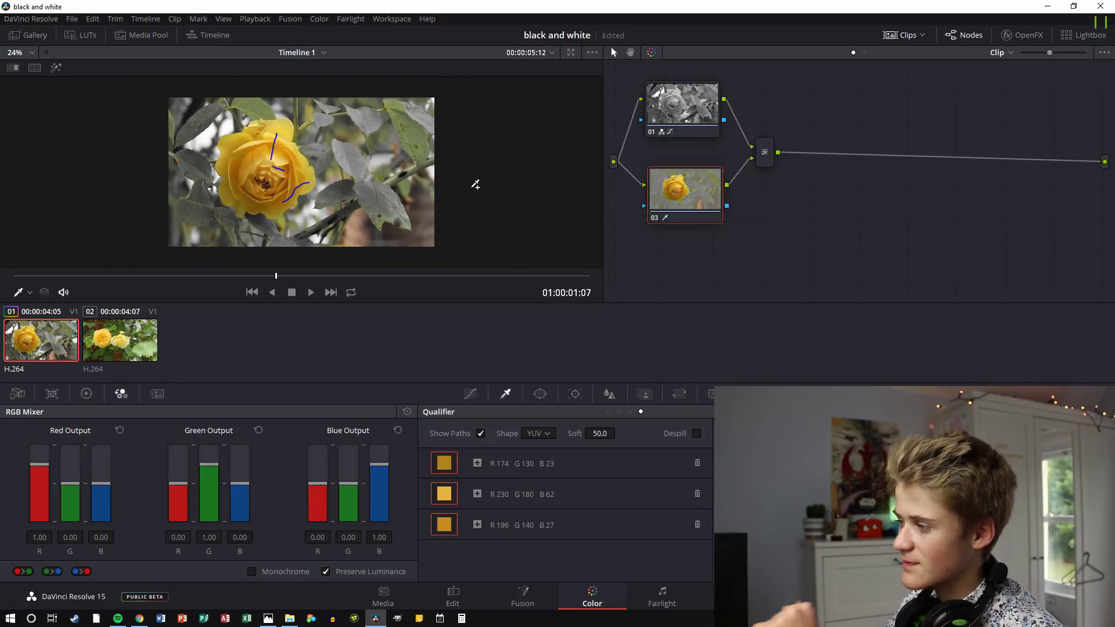
key(ctrl+z)
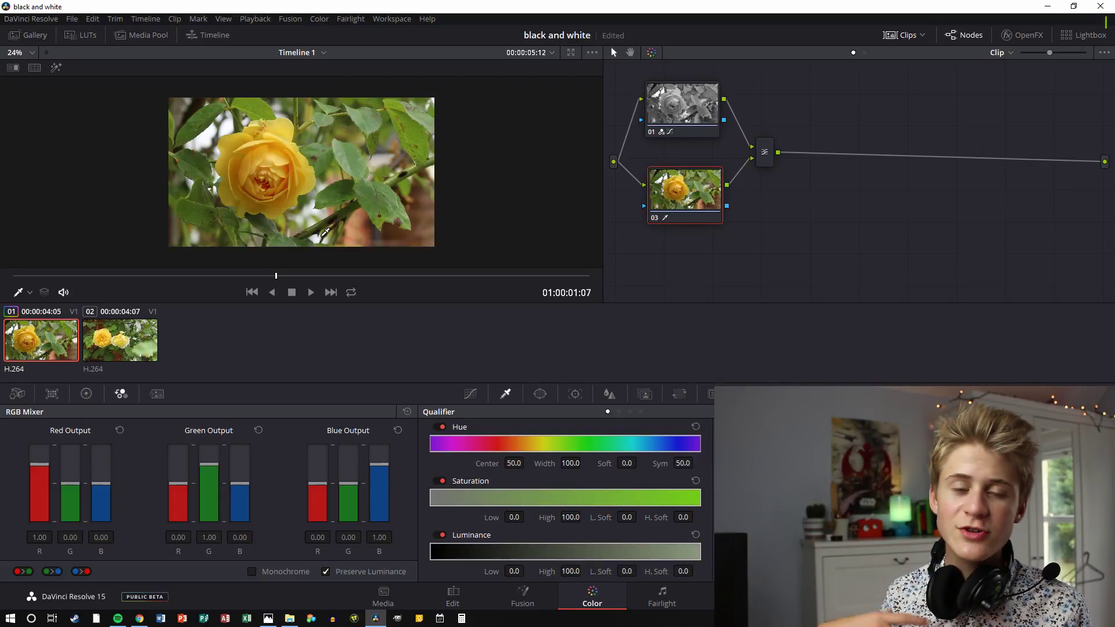
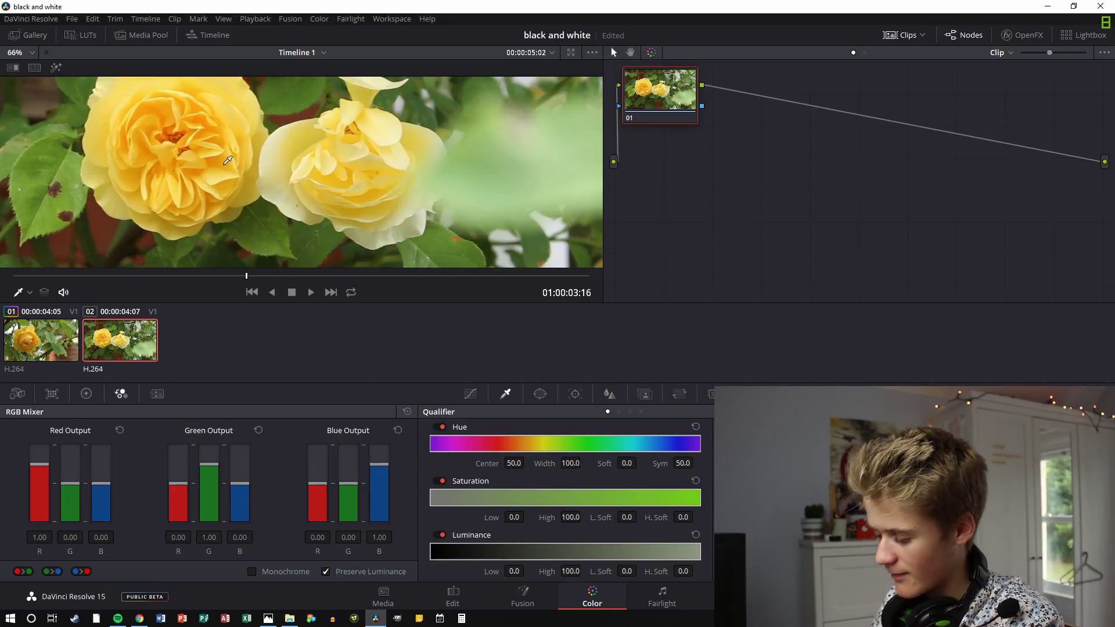
Step: Turn the two-rose clip monochrome with the RGB Mixer and play forward to 01:00:04:19
scroll(205, 132, down, 3)
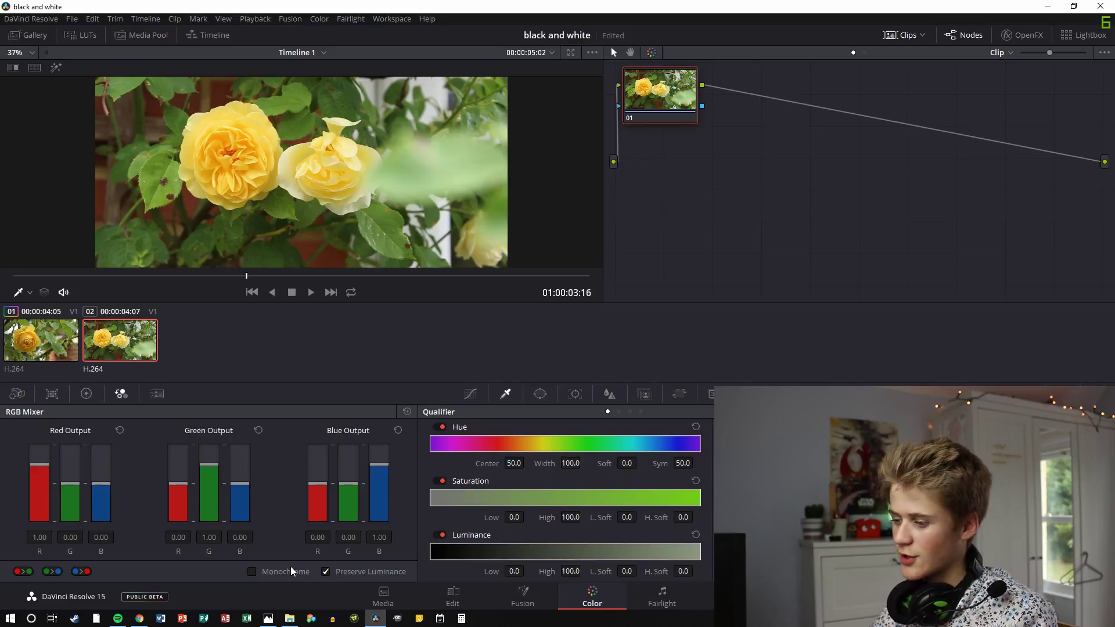
click(252, 571)
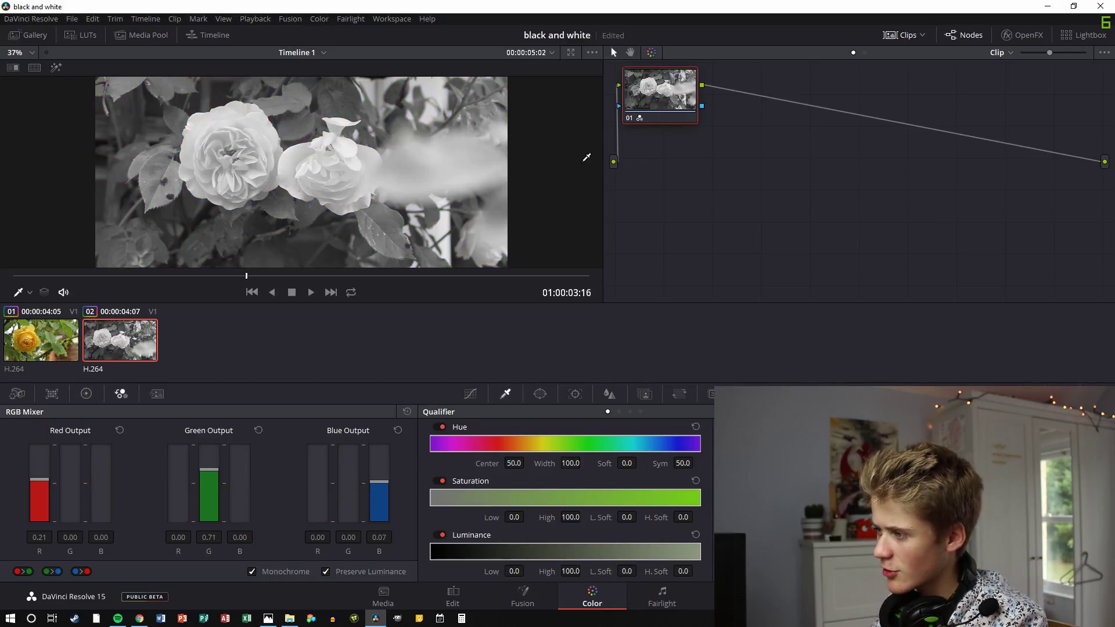
key(space)
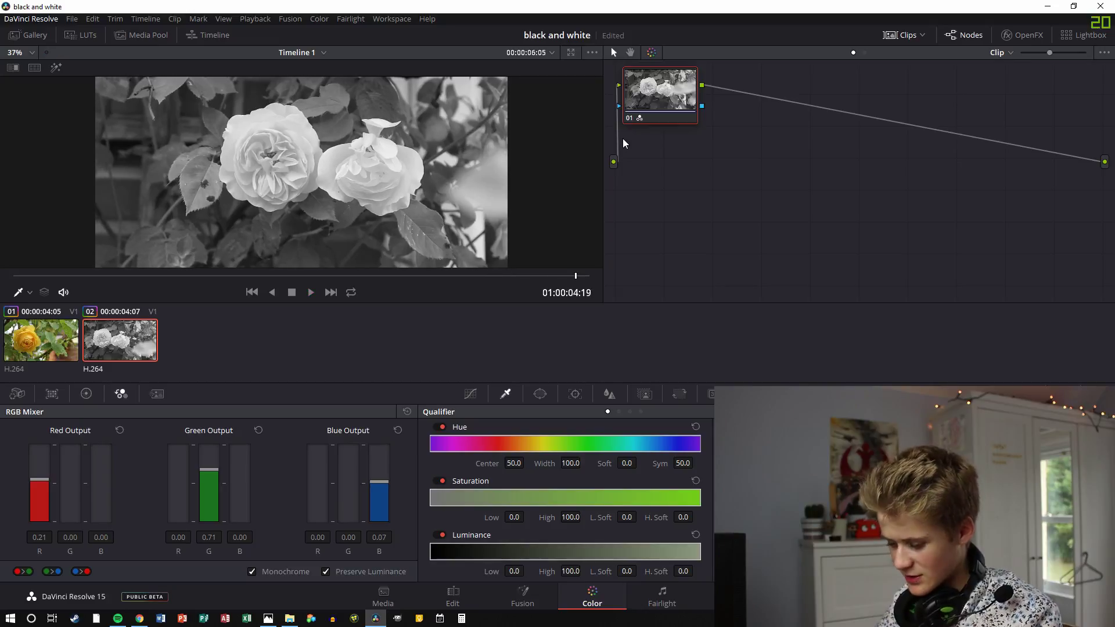
Step: Add a layer node beneath the monochrome node, move the layer mixer slightly down, and select the new full-colour node
key(alt+l)
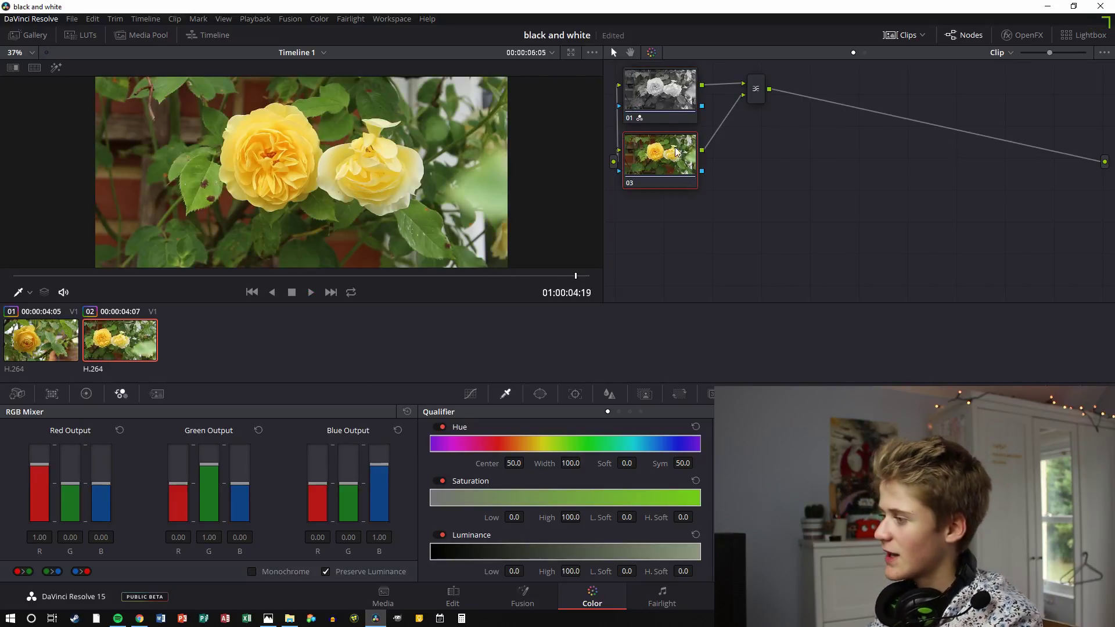
click(756, 100)
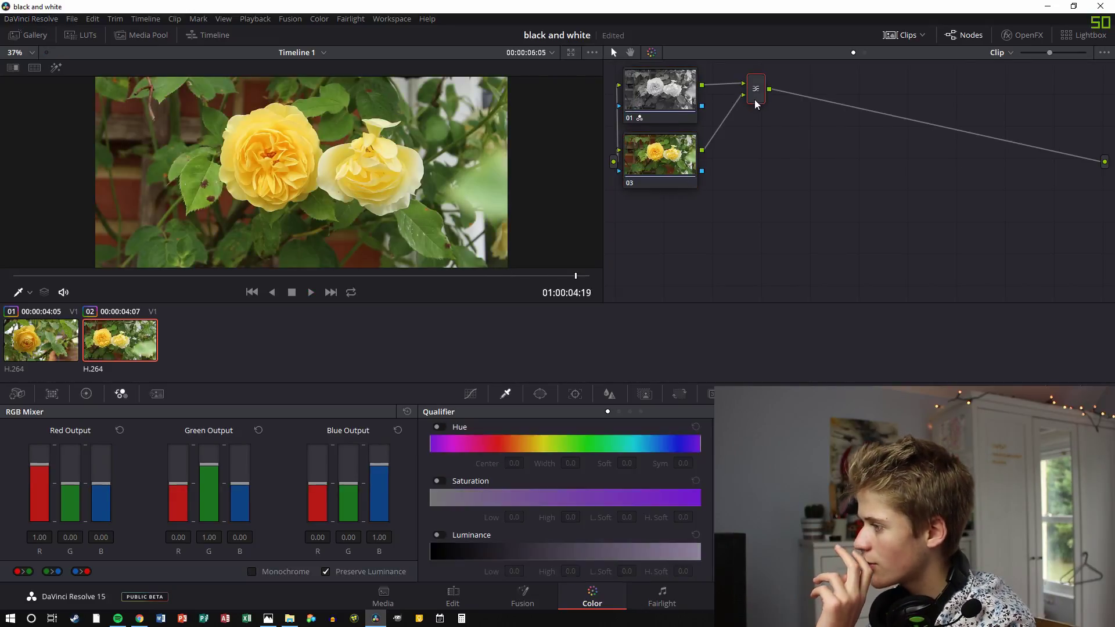
drag(755, 103, 754, 123)
click(662, 163)
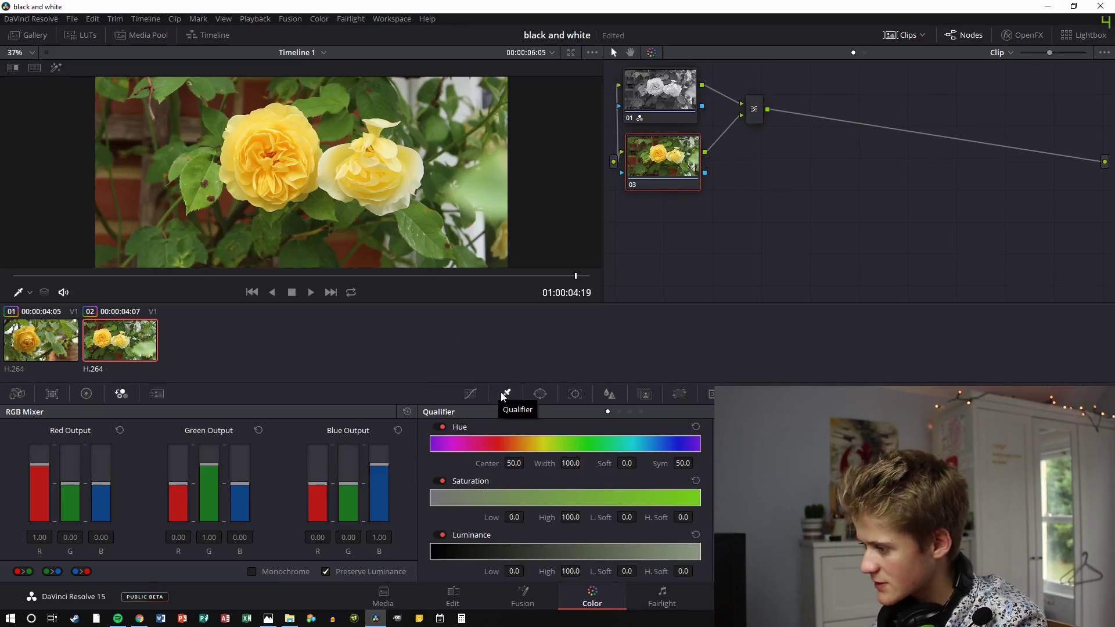
Step: Switch the lower node's qualifier to 3D mode and draw a sampling stroke across the centre of the deeper-yellow rose
scroll(279, 180, up, 3)
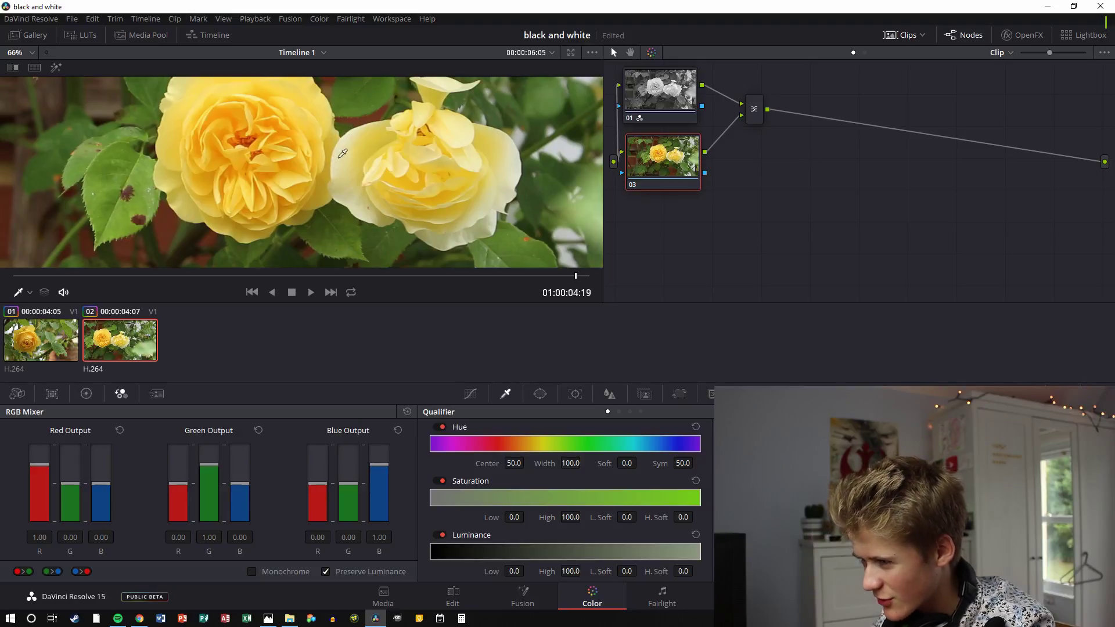
scroll(320, 173, down, 1)
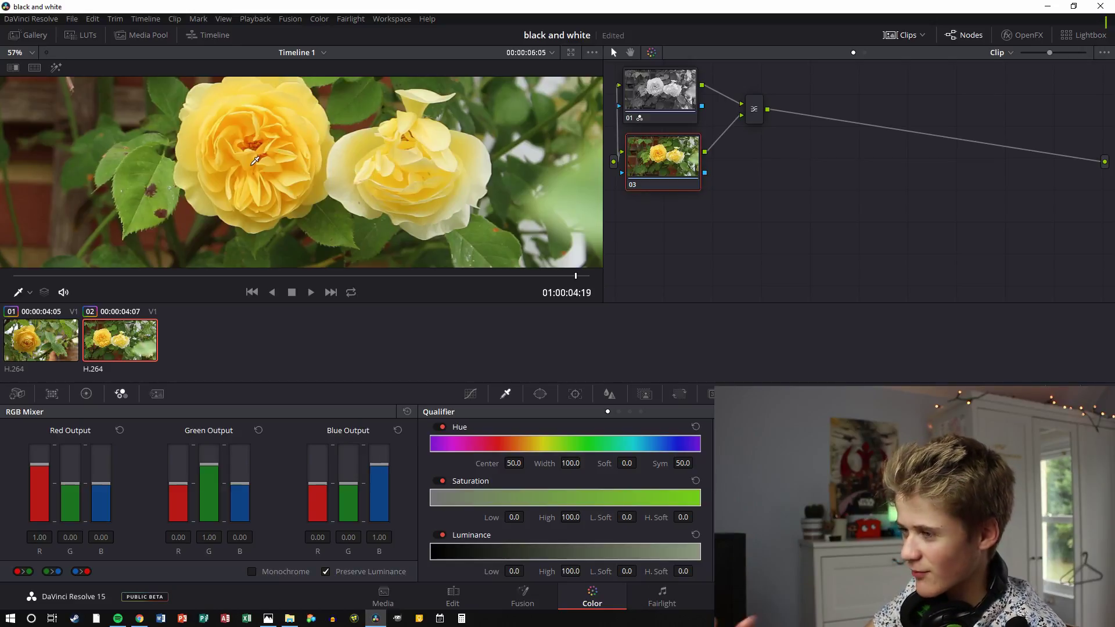
scroll(264, 148, down, 1)
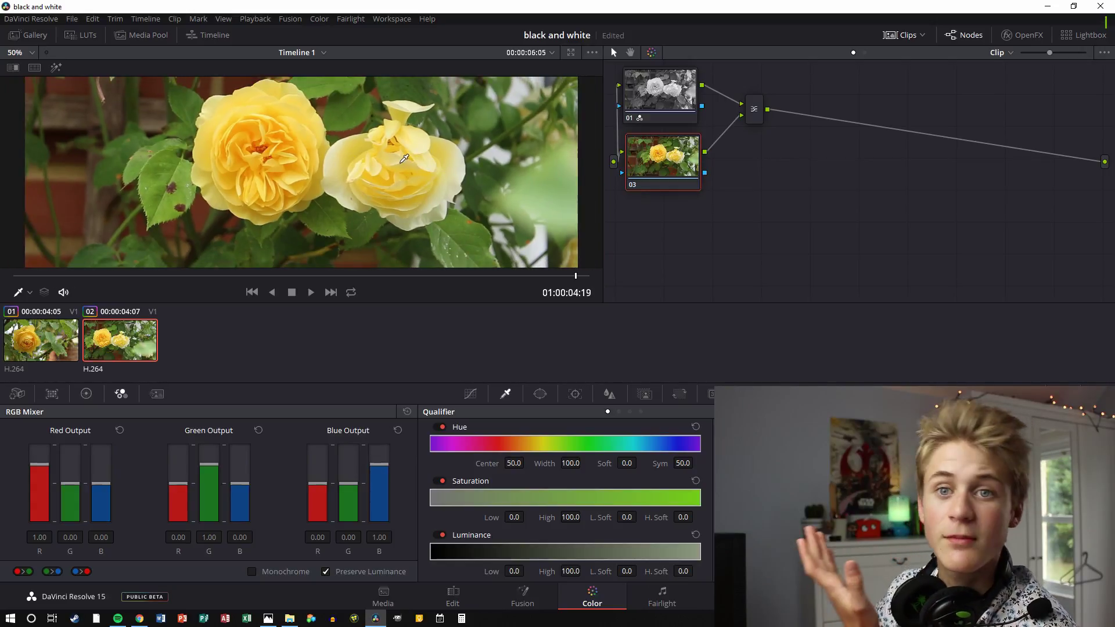
scroll(348, 174, down, 1)
drag(244, 133, 280, 168)
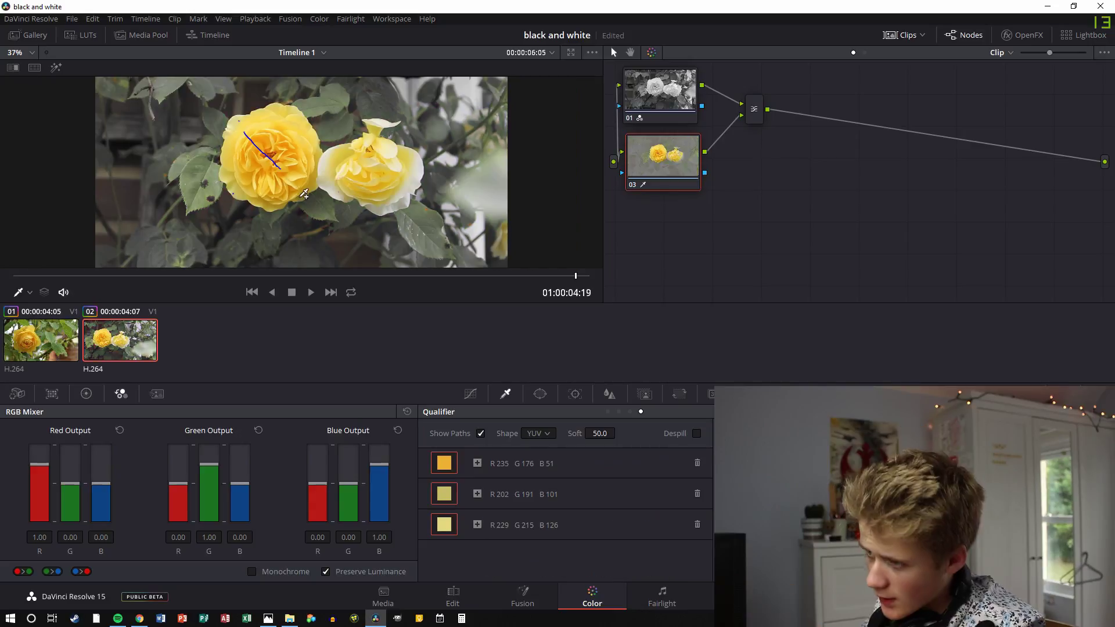
scroll(284, 152, up, 2)
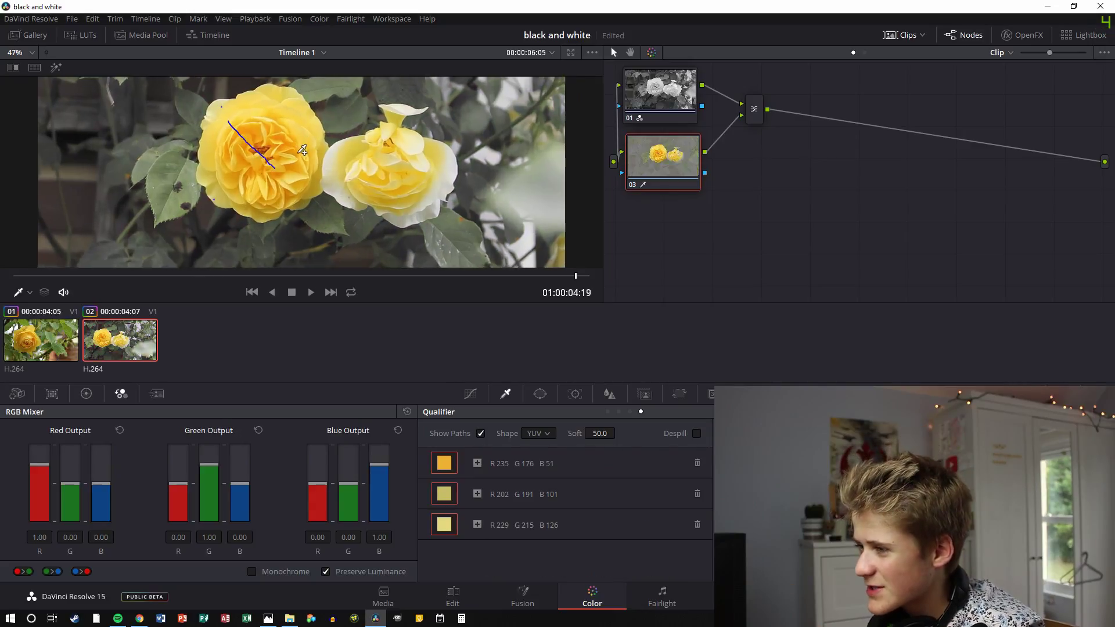
scroll(303, 150, down, 1)
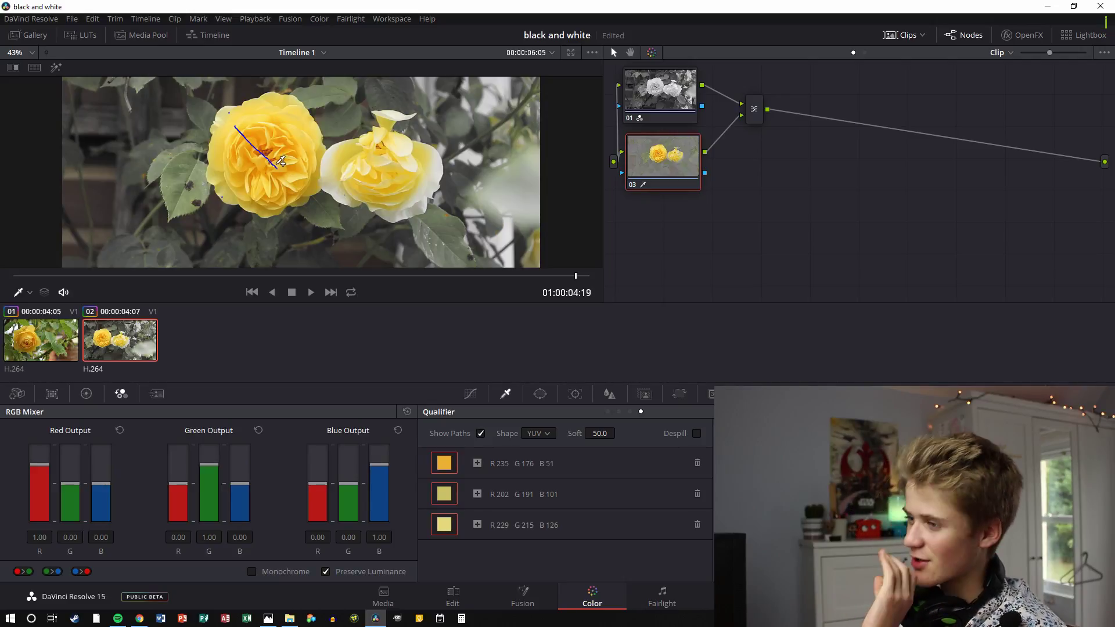
scroll(281, 161, up, 3)
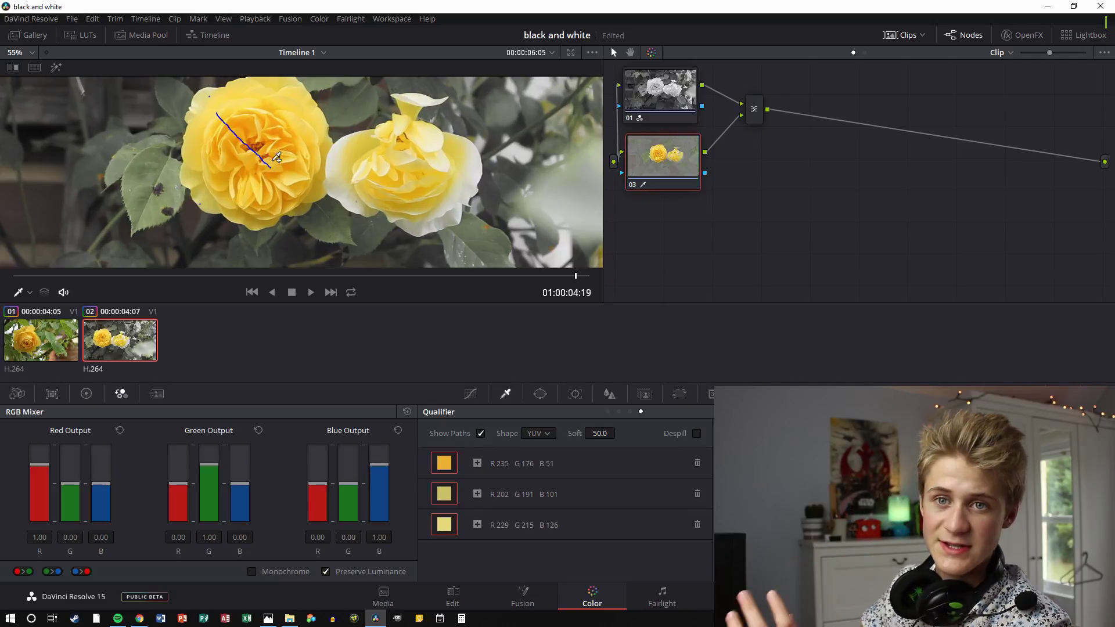
Step: Add a circular window to the lower node, centre it on the deeper-yellow rose and resize it to surround the bloom
click(540, 394)
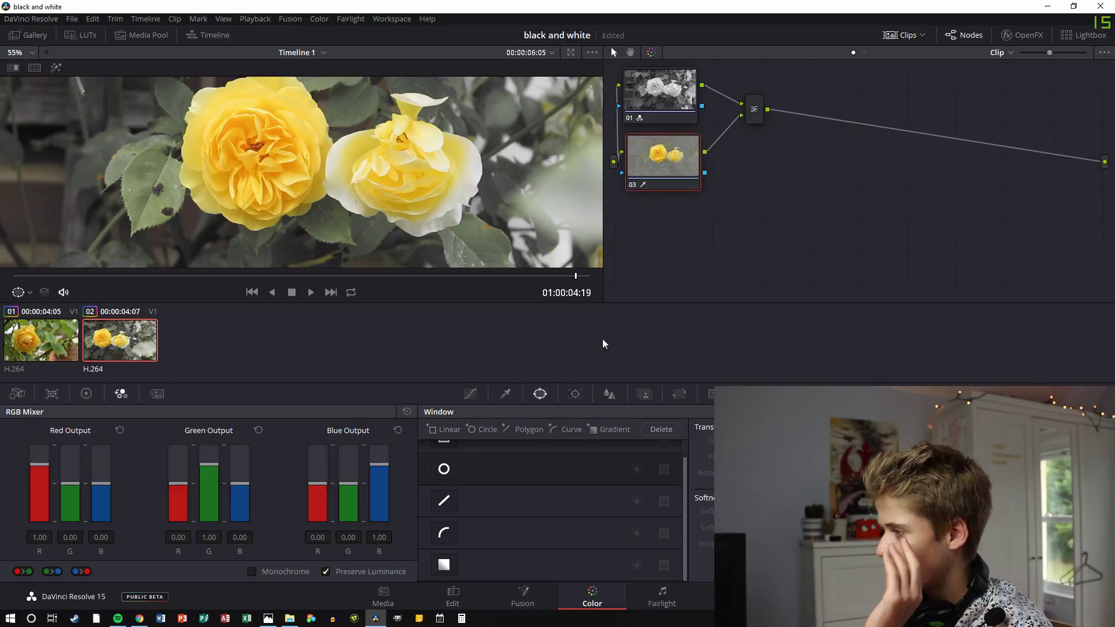
scroll(388, 216, down, 3)
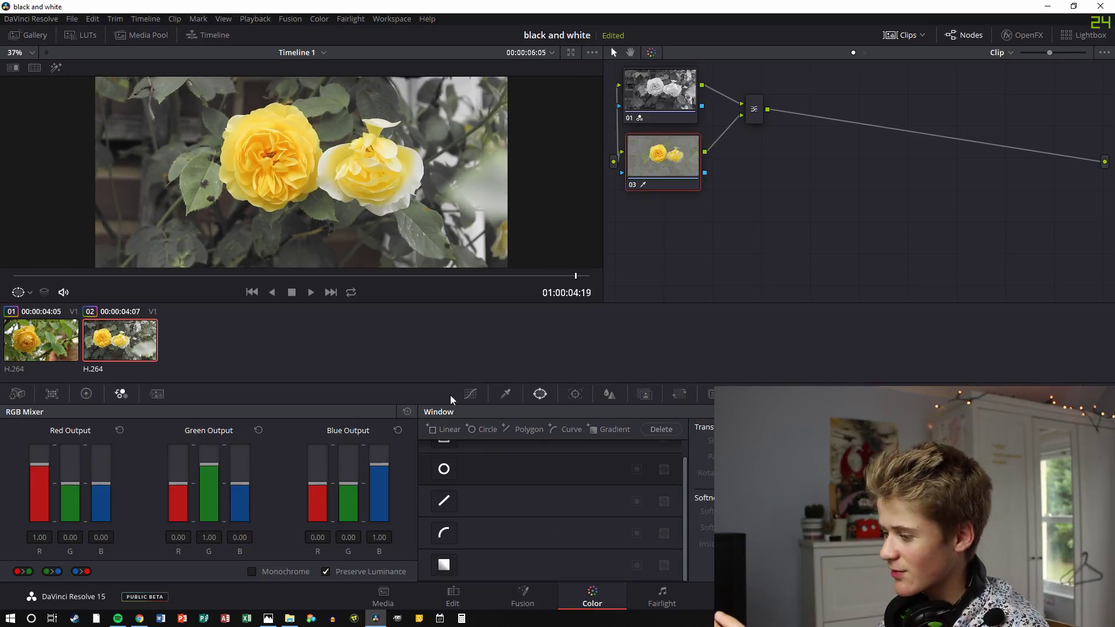
click(443, 469)
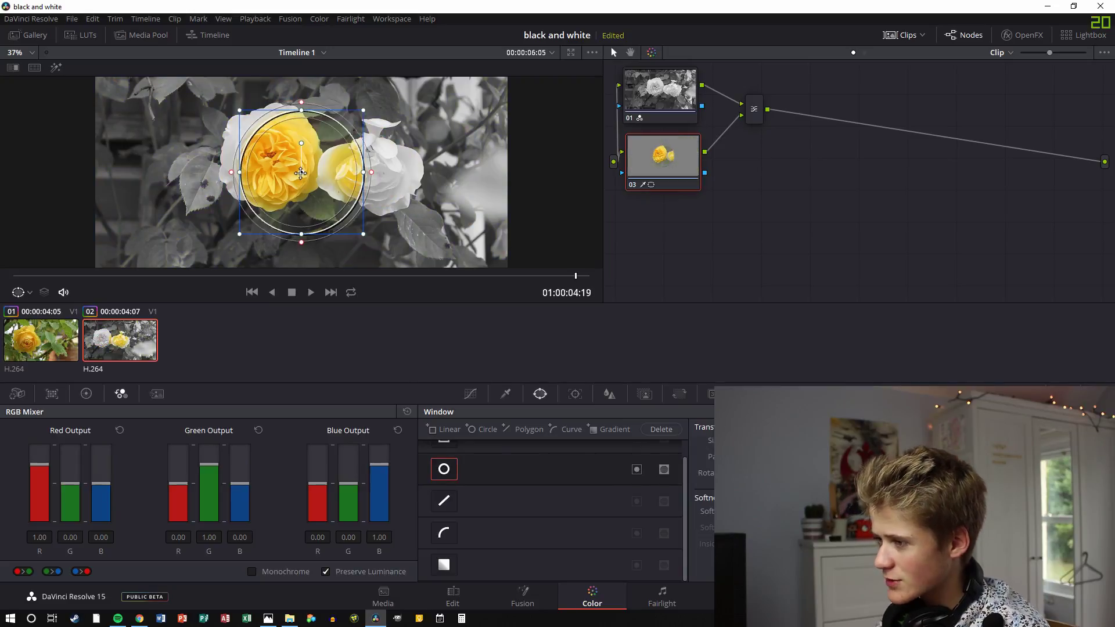
drag(300, 173, 268, 157)
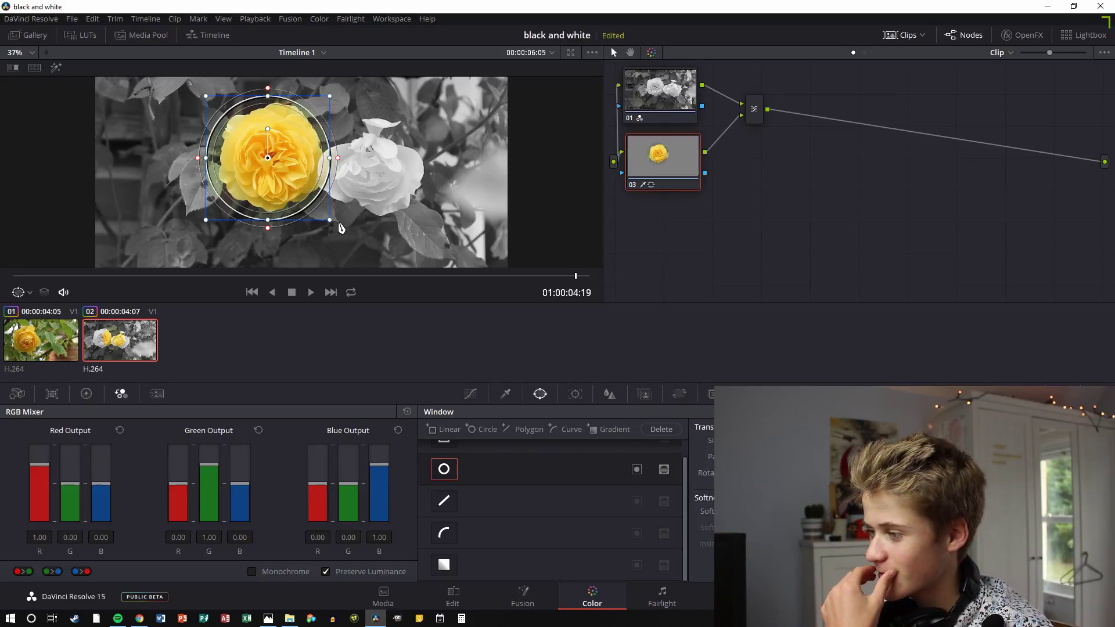
drag(329, 219, 321, 212)
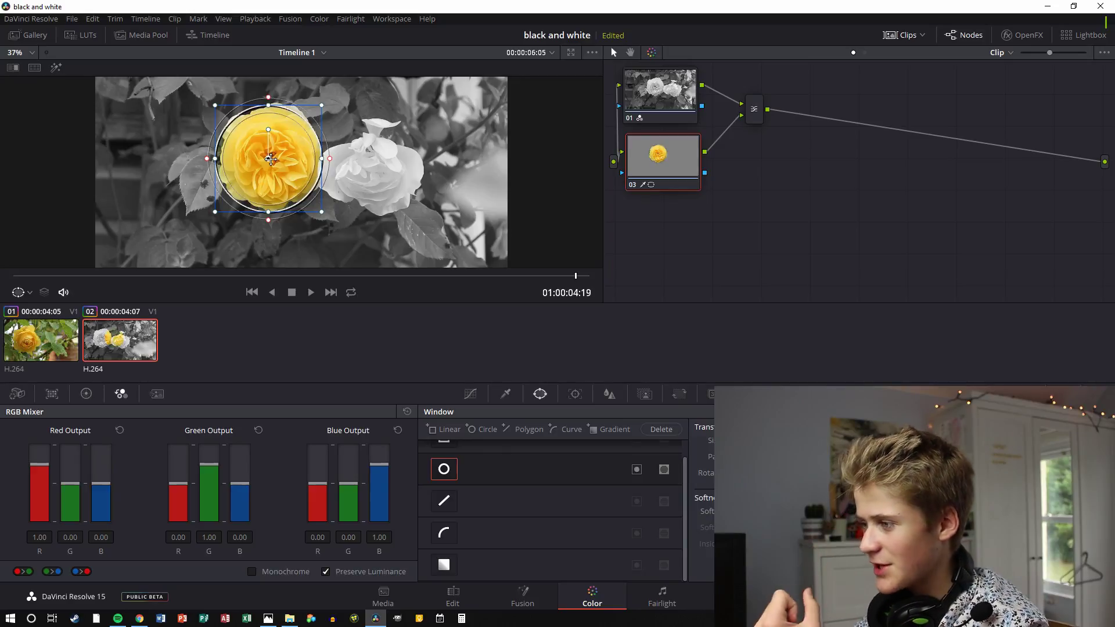
drag(324, 217, 328, 221)
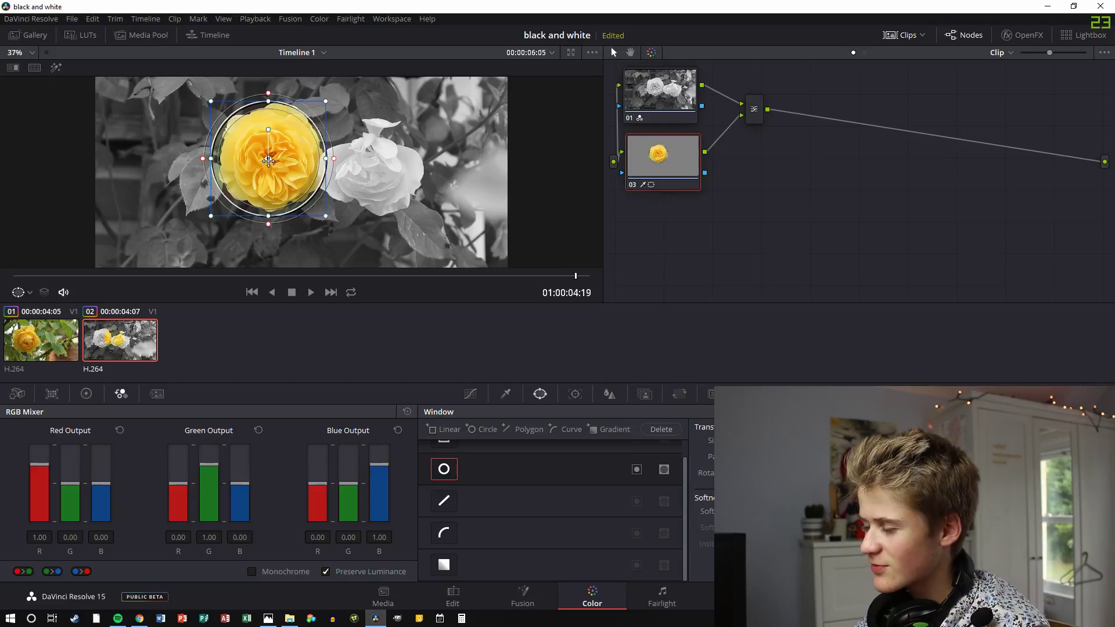
drag(268, 161, 268, 158)
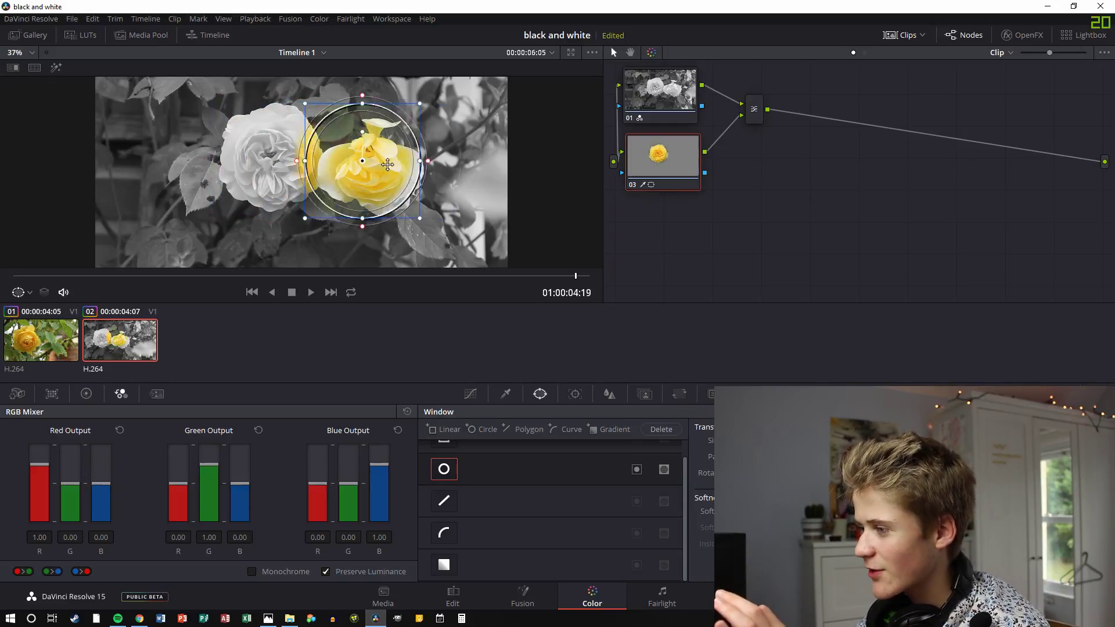
Step: Try the circular window over the paler rose, return it to the deeper-yellow rose and tighten its height and width
mouse_move(361, 162)
mouse_down()
mouse_move(387, 172)
mouse_move(370, 180)
mouse_up()
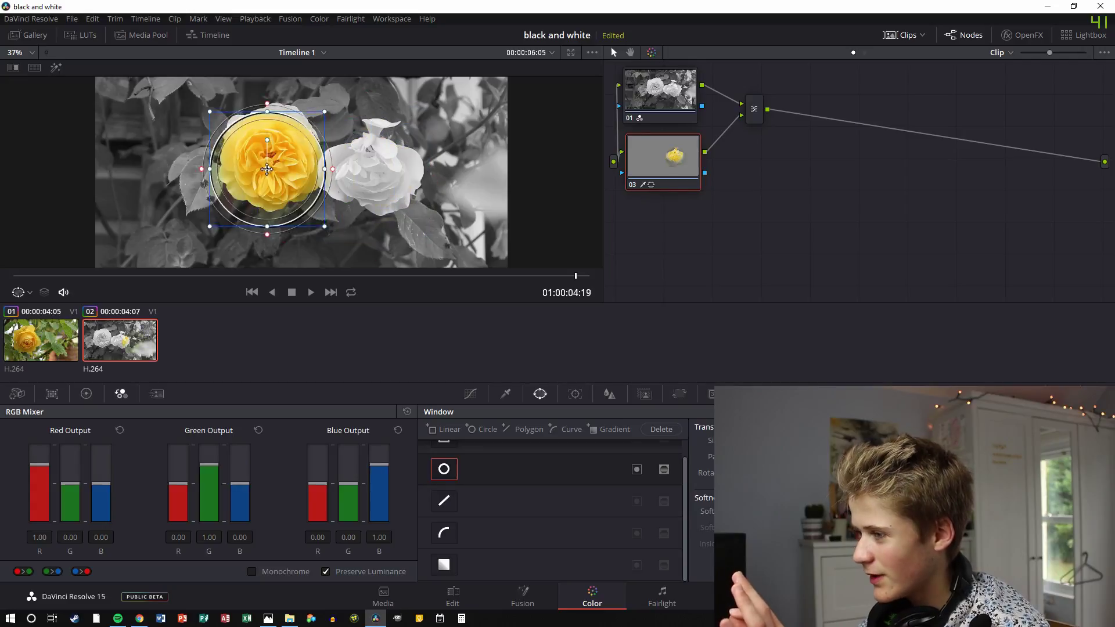
drag(273, 166, 270, 160)
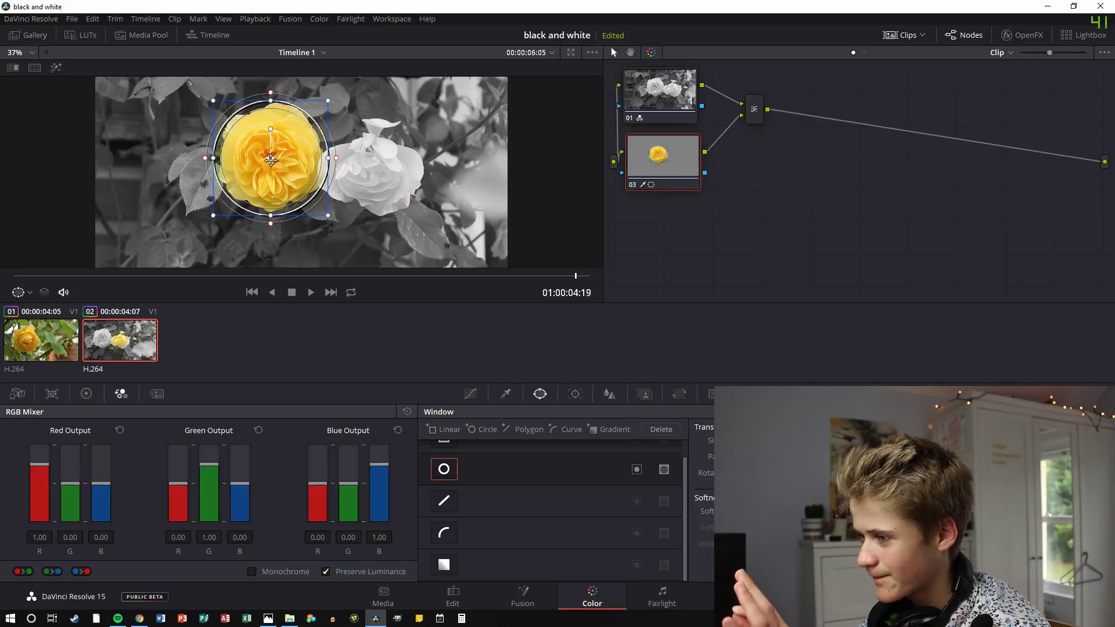
mouse_move(328, 215)
mouse_down()
mouse_move(368, 231)
mouse_move(337, 208)
mouse_up()
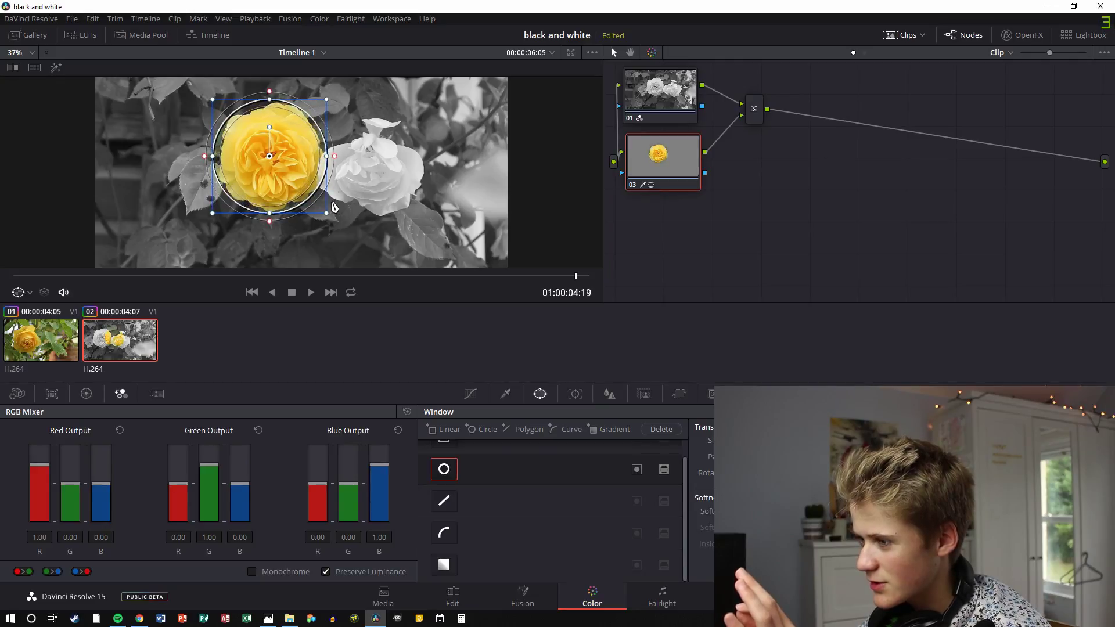
key(ctrl+z)
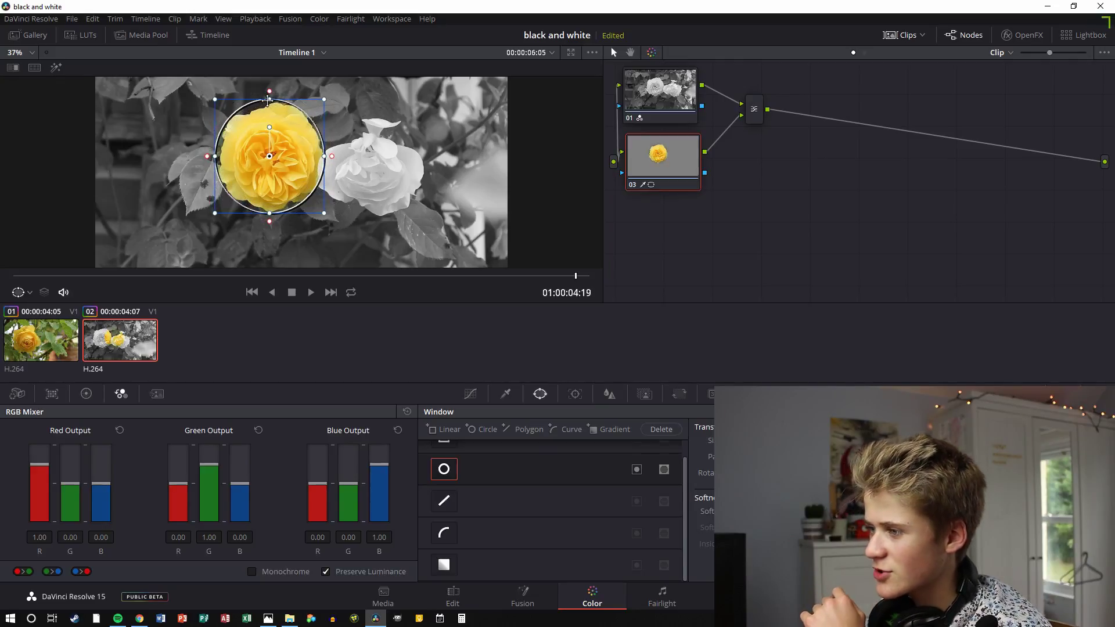
drag(267, 100, 265, 101)
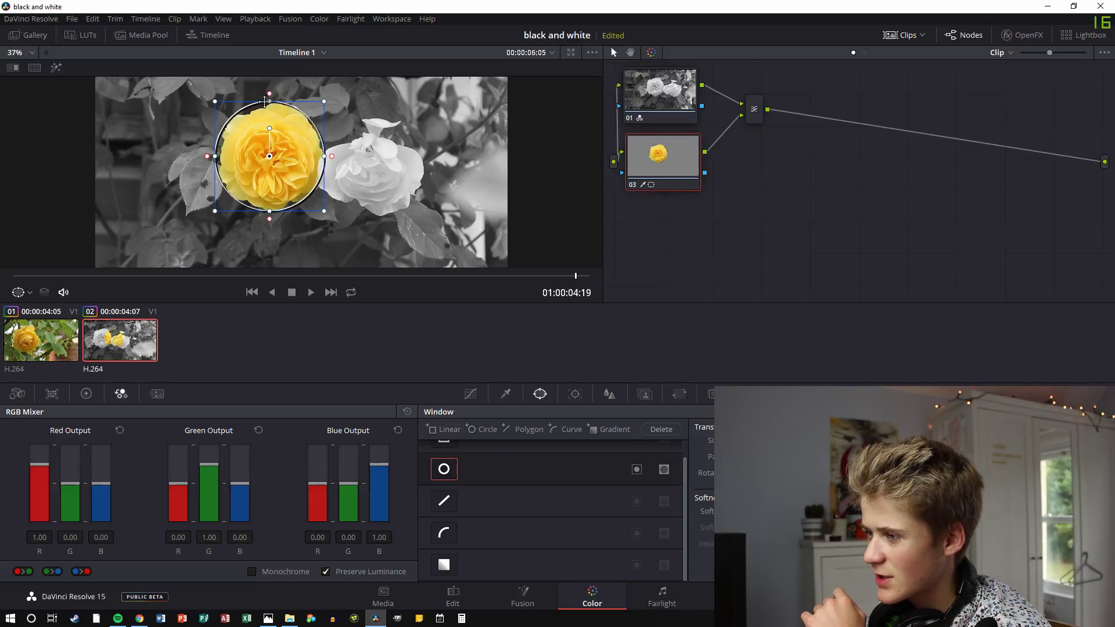
drag(215, 158, 219, 160)
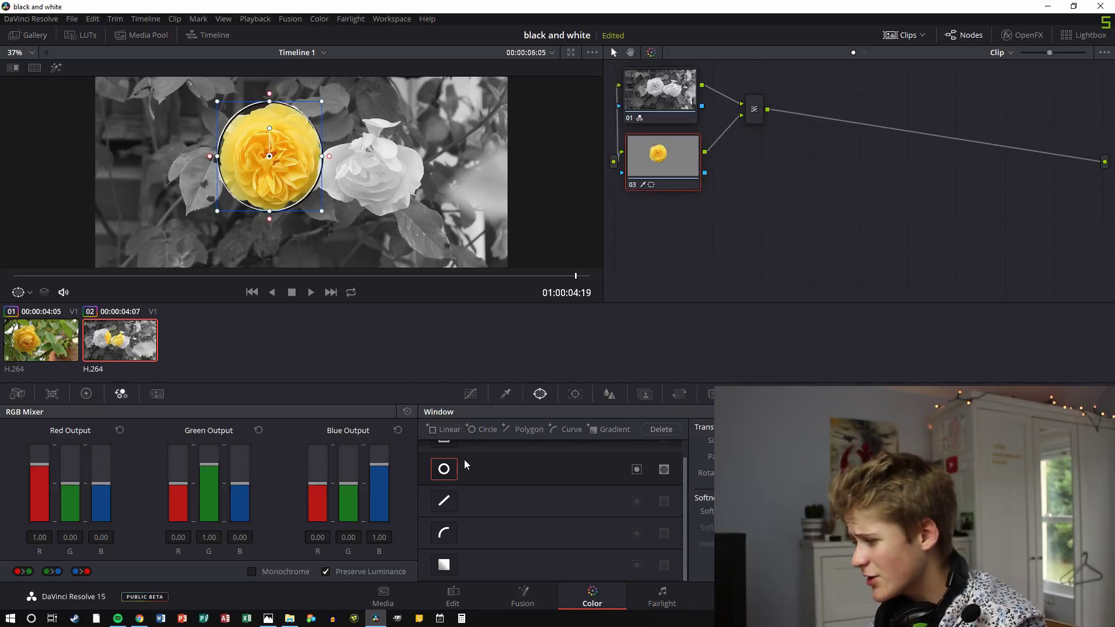
Step: Try adding a polygon window to the lower node and moving one of its corners outward, and delete it
click(518, 434)
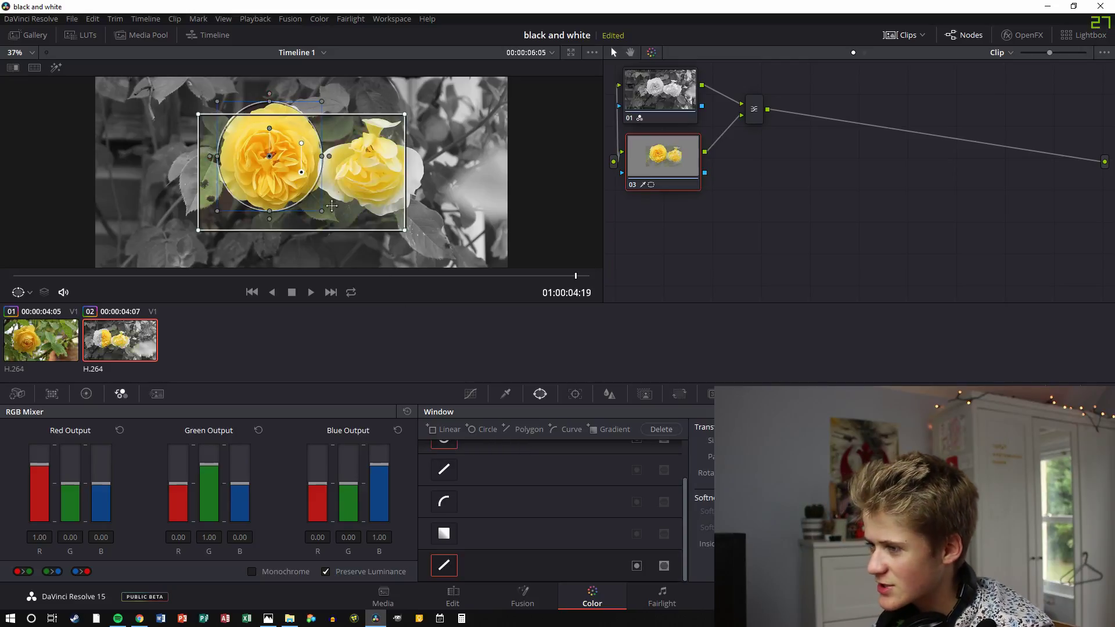
drag(406, 230, 479, 225)
key(Delete)
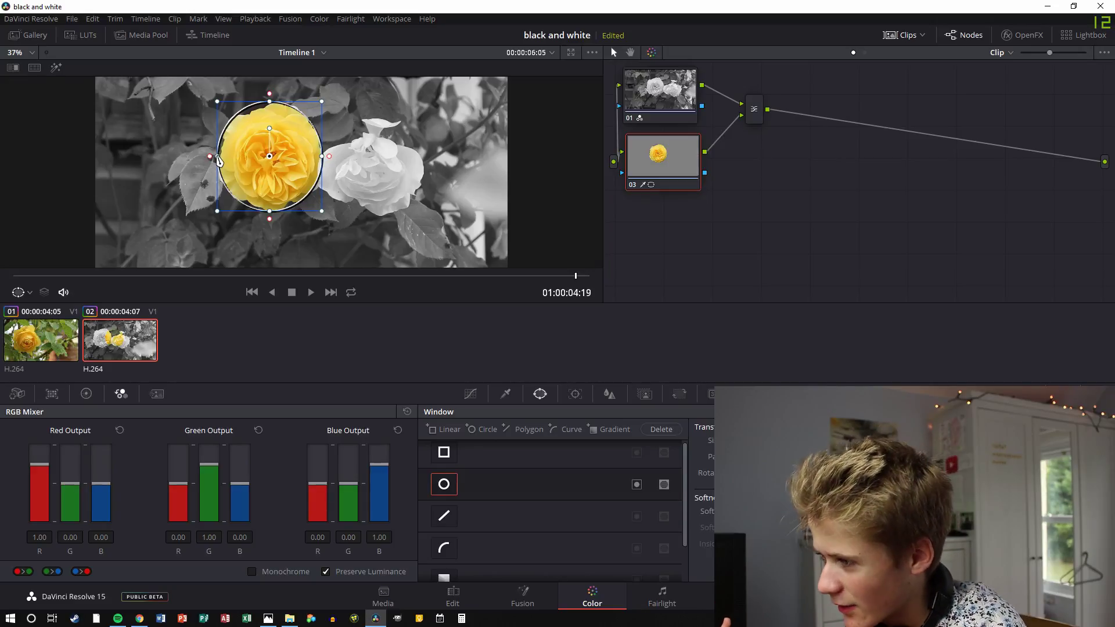
Step: Fine-tune the circular window's width and nudge its centre slightly down to fit the deeper-yellow rose
drag(218, 161, 221, 161)
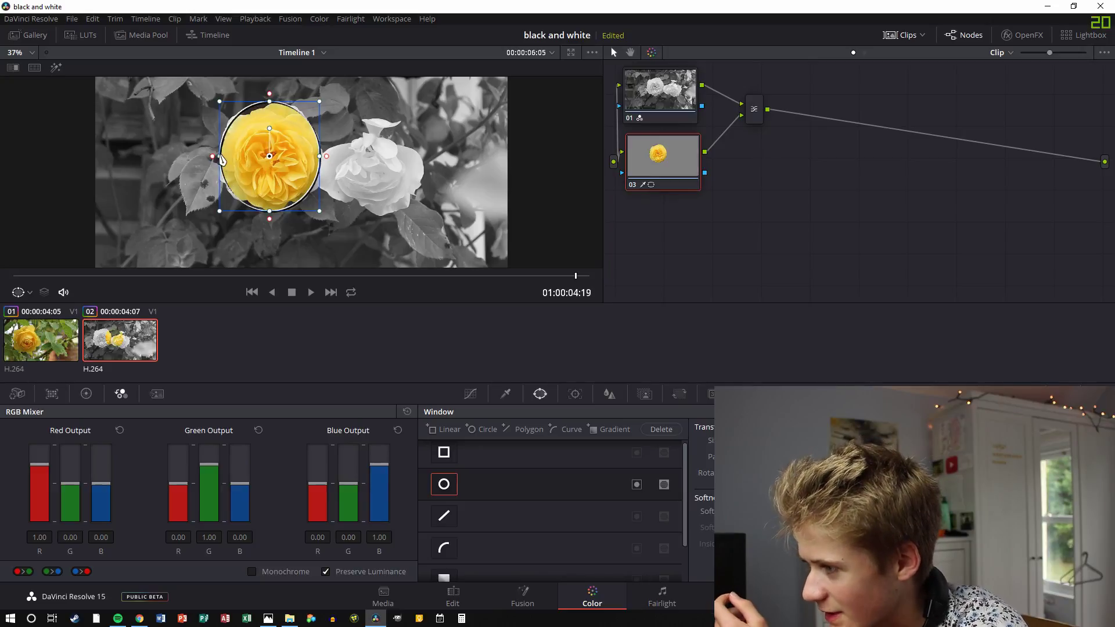
drag(219, 157, 216, 156)
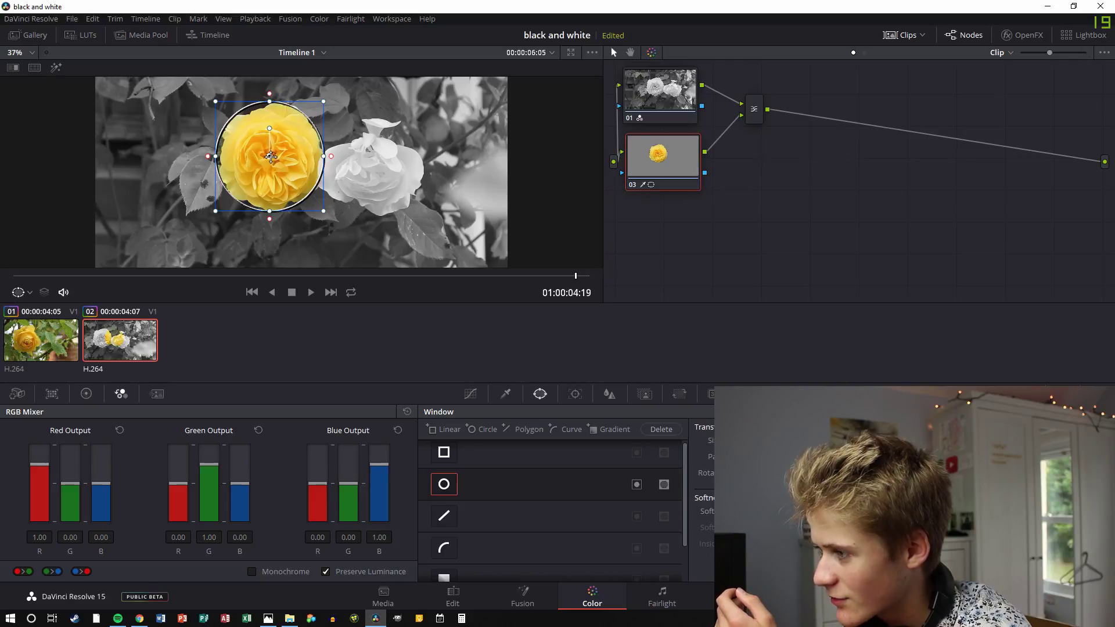
drag(270, 156, 270, 157)
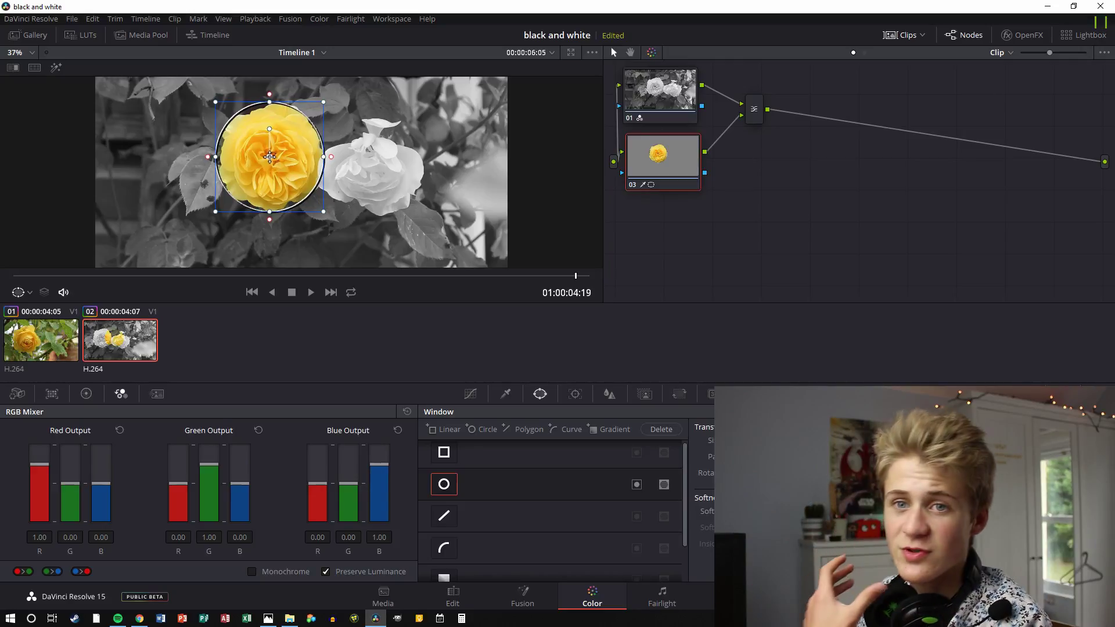
Step: Inspect the monochrome node, return to the lower node and check its effect with the circular window off and on
click(662, 114)
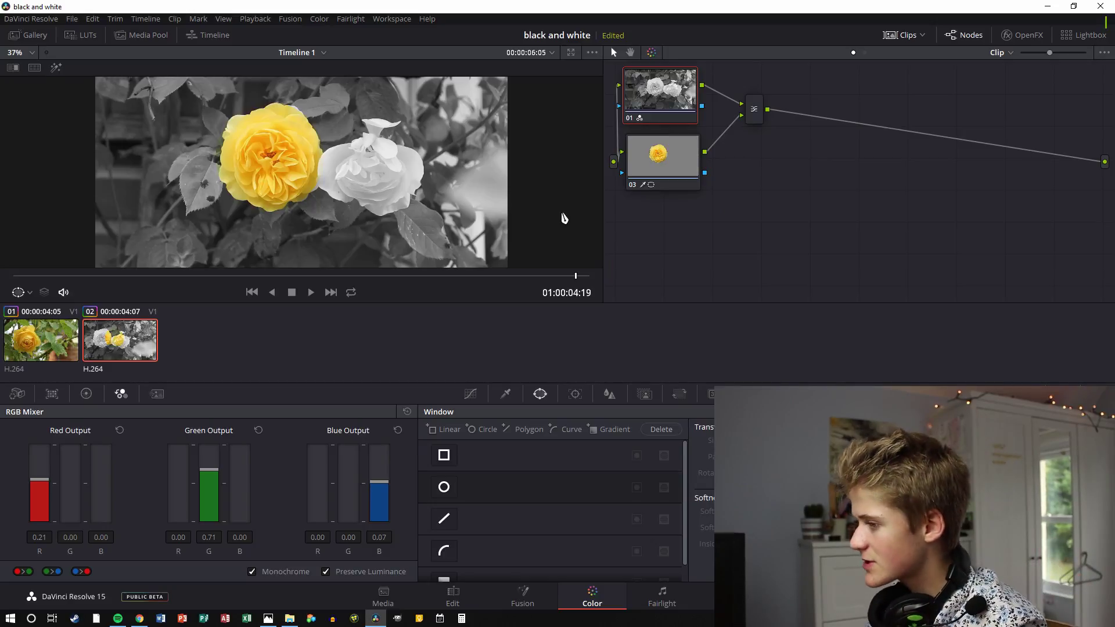
click(660, 184)
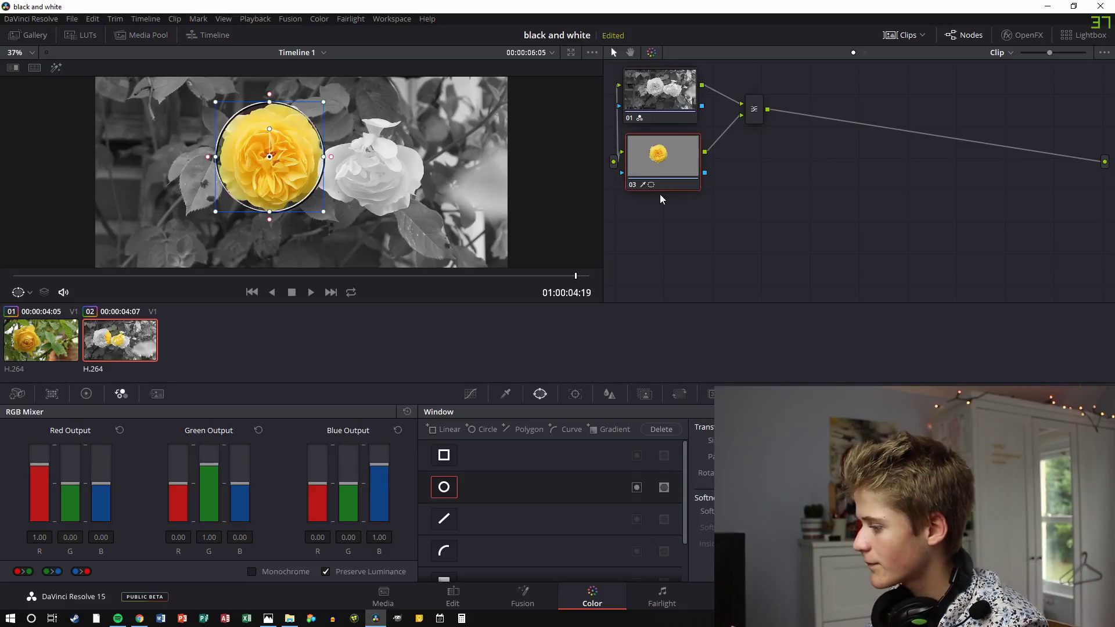
click(636, 487)
click(637, 487)
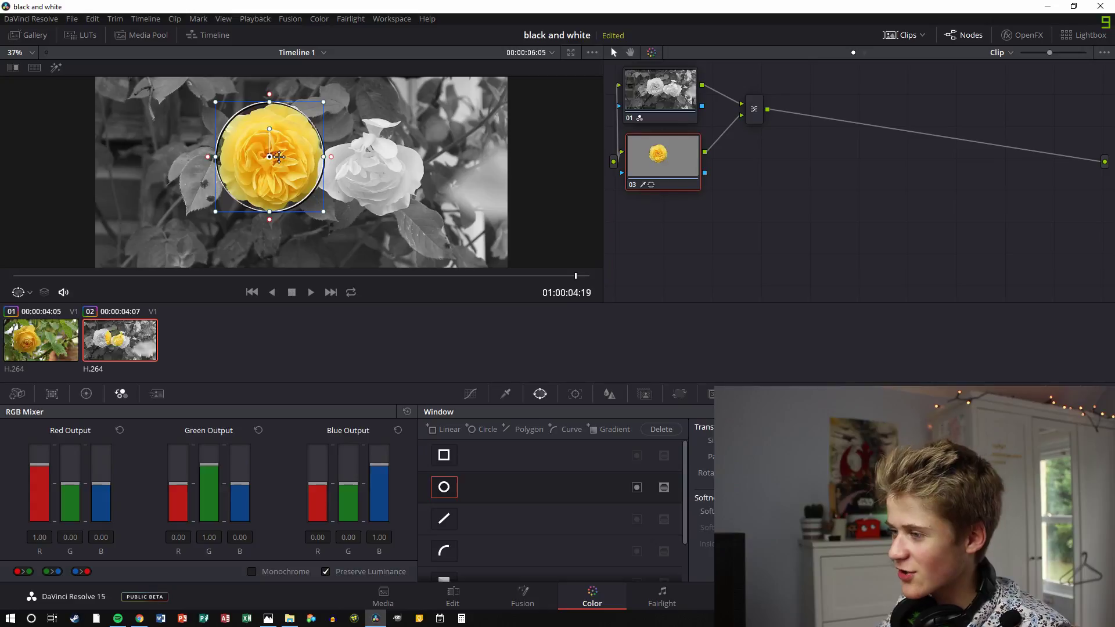
Step: Try adjusting the red level of the lower node's Red Output in the RGB Mixer up to 1.05, and reset it
click(89, 394)
click(122, 395)
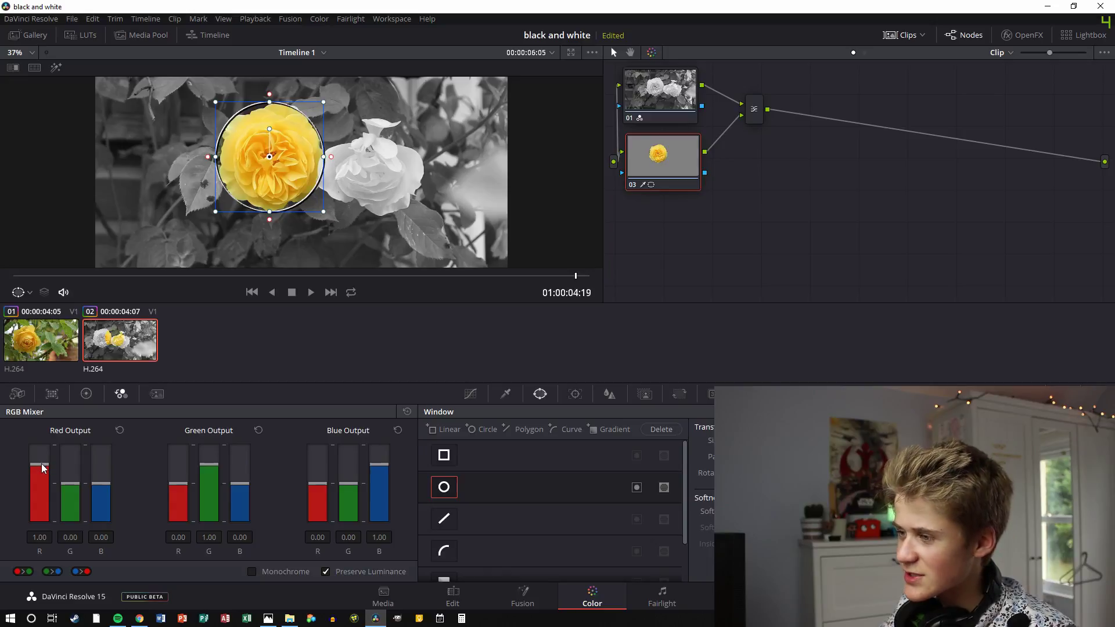
drag(42, 468, 46, 478)
drag(40, 462, 40, 461)
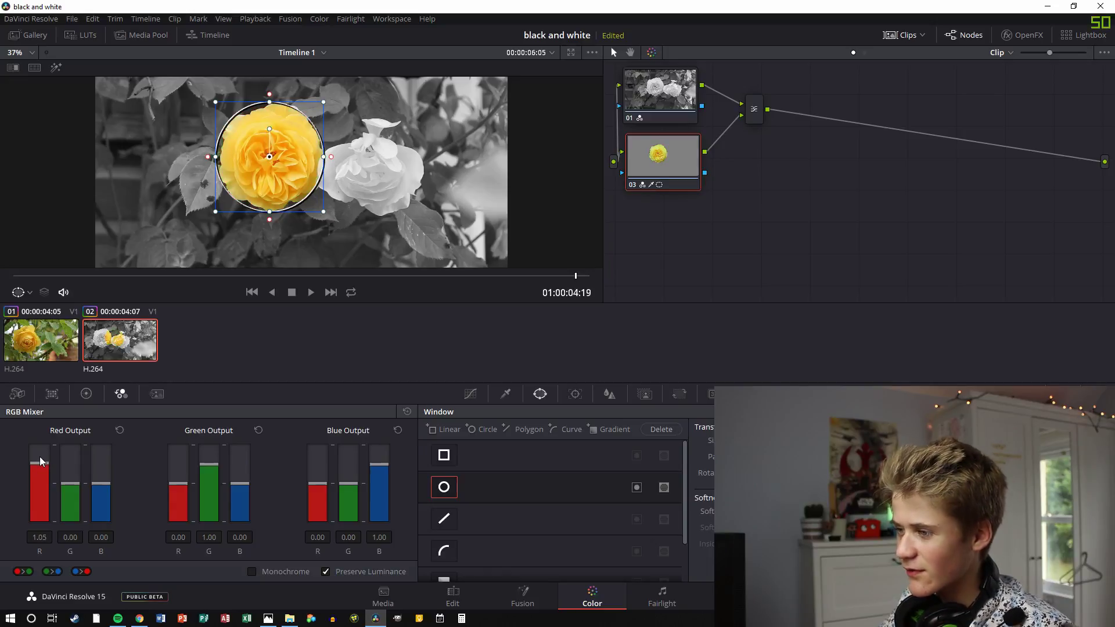
double_click(39, 462)
Step: Try shifting the lower node's Offset colour wheel towards magenta, at R 60.71, G 10.69, B 53.73, and reset it
click(86, 393)
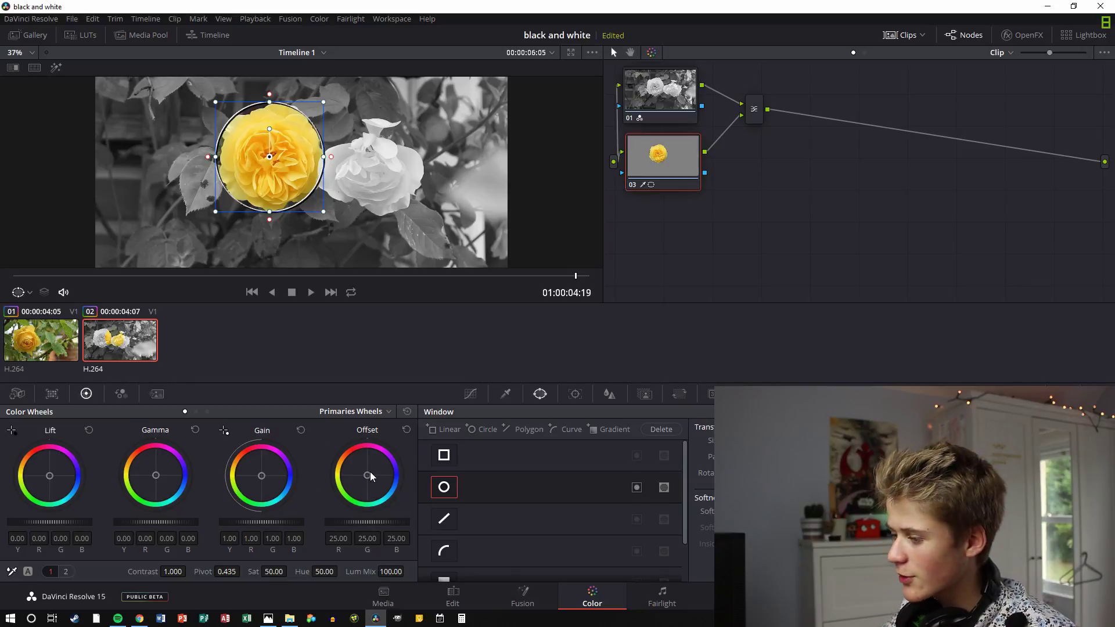
drag(367, 476, 381, 453)
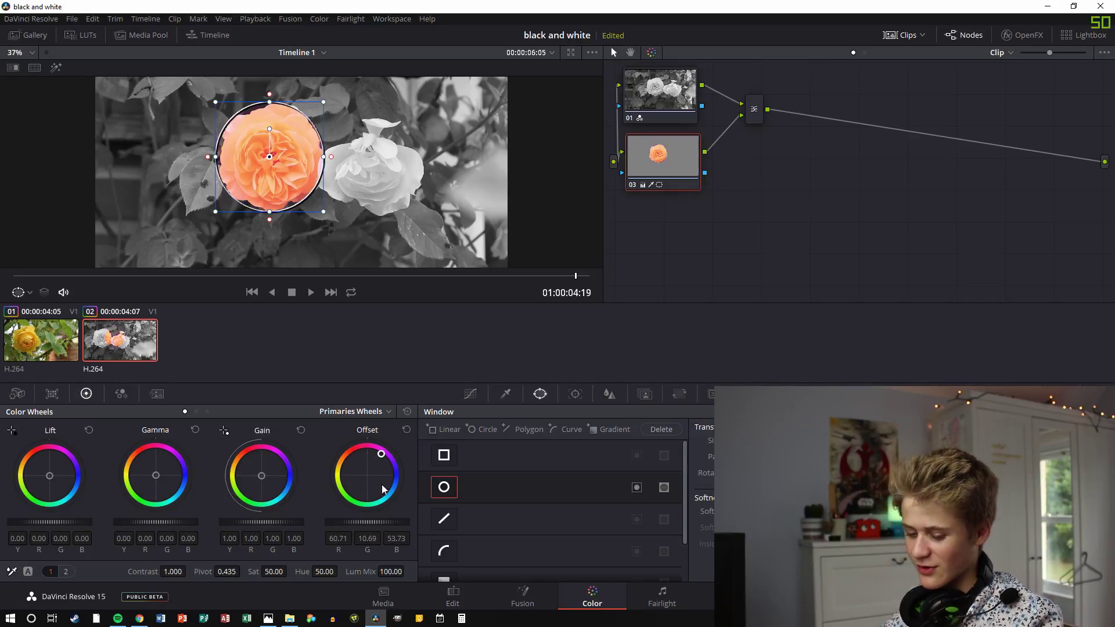
click(406, 429)
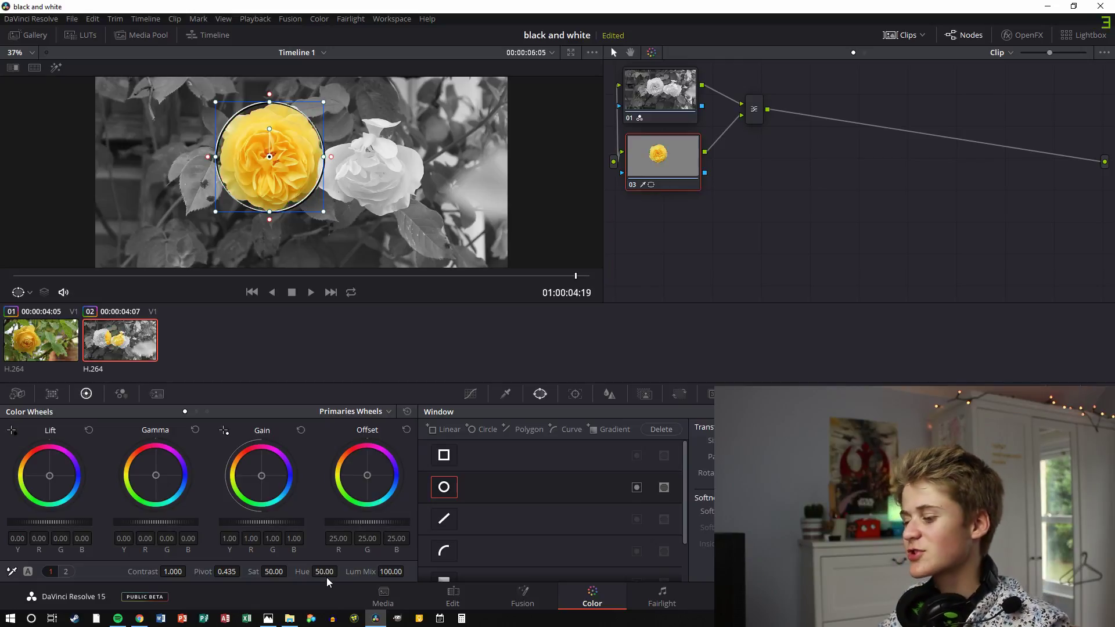
Step: Shift the isolated rose's hue to 0.00 for blue and to about 81 for pink
drag(324, 572, 305, 571)
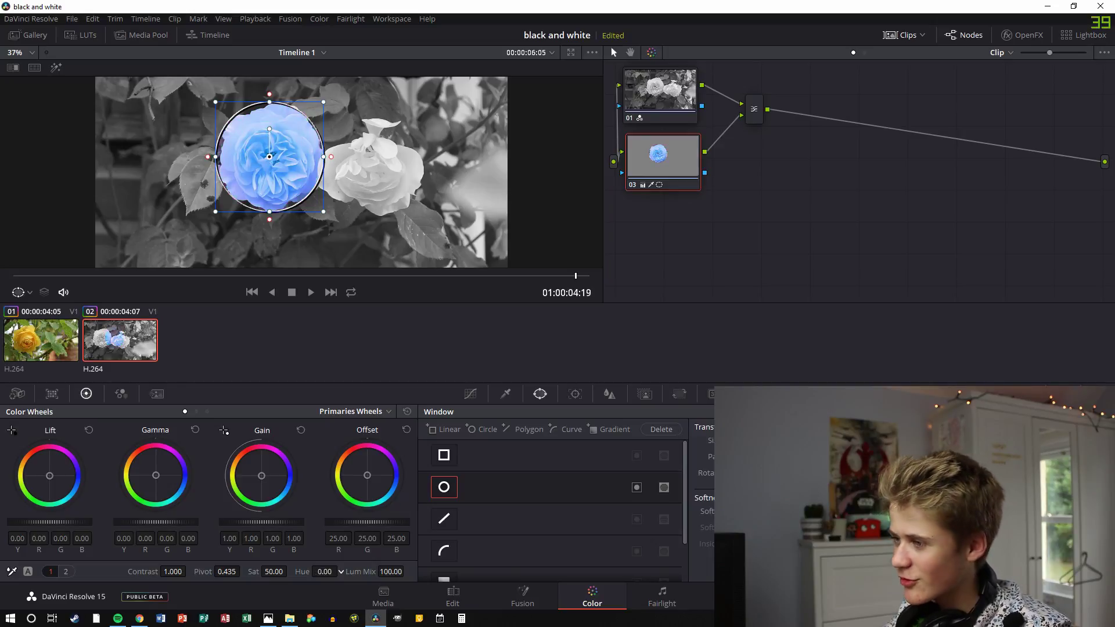
mouse_move(324, 572)
mouse_down()
mouse_move(341, 571)
mouse_move(326, 571)
mouse_up()
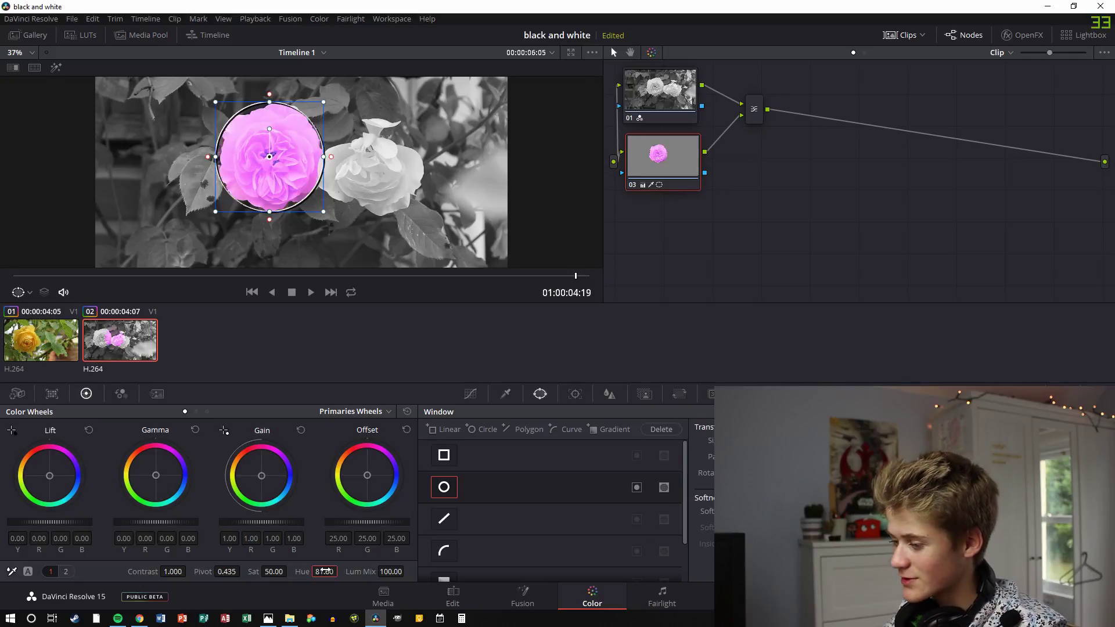